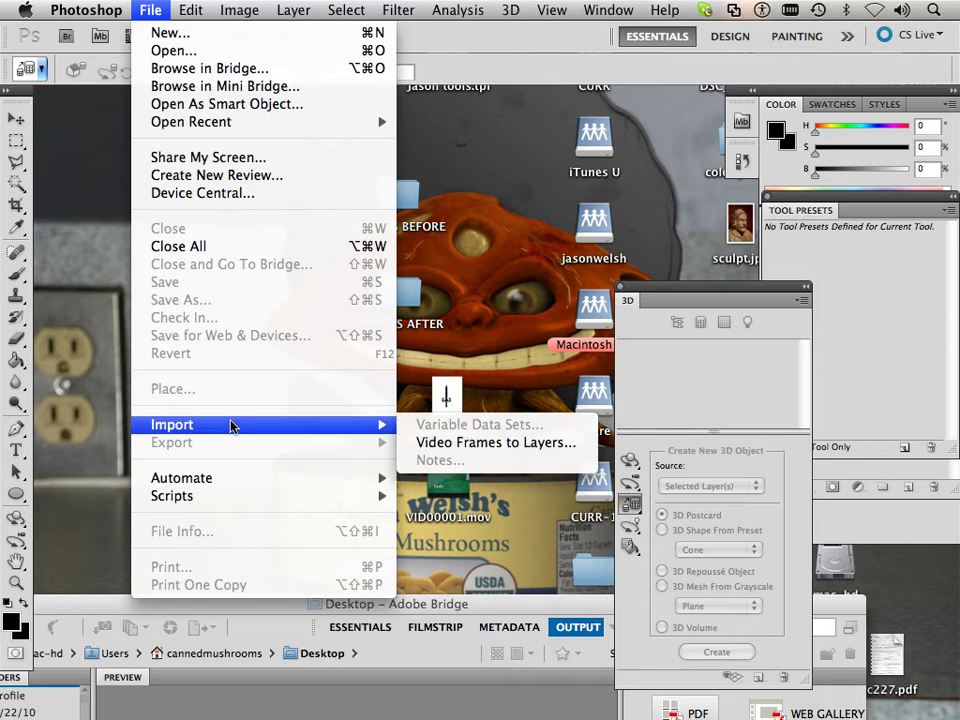
Step: Create an 8.5 × 11 inch document at 100 pixels/inch and fit it to the screen
mouse_move(226, 481)
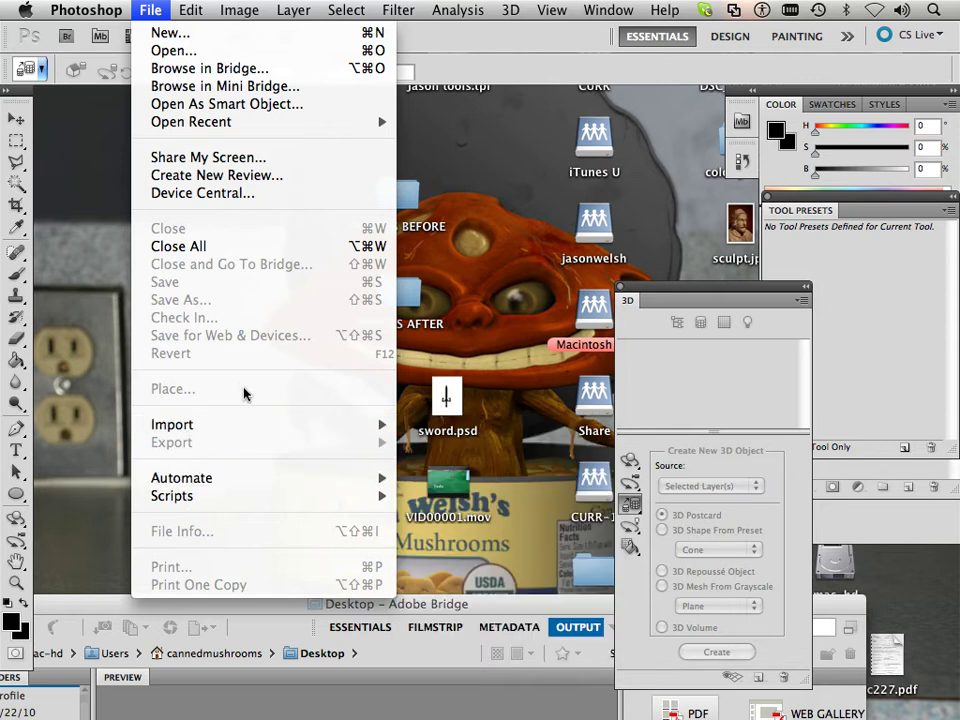
left_click(274, 35)
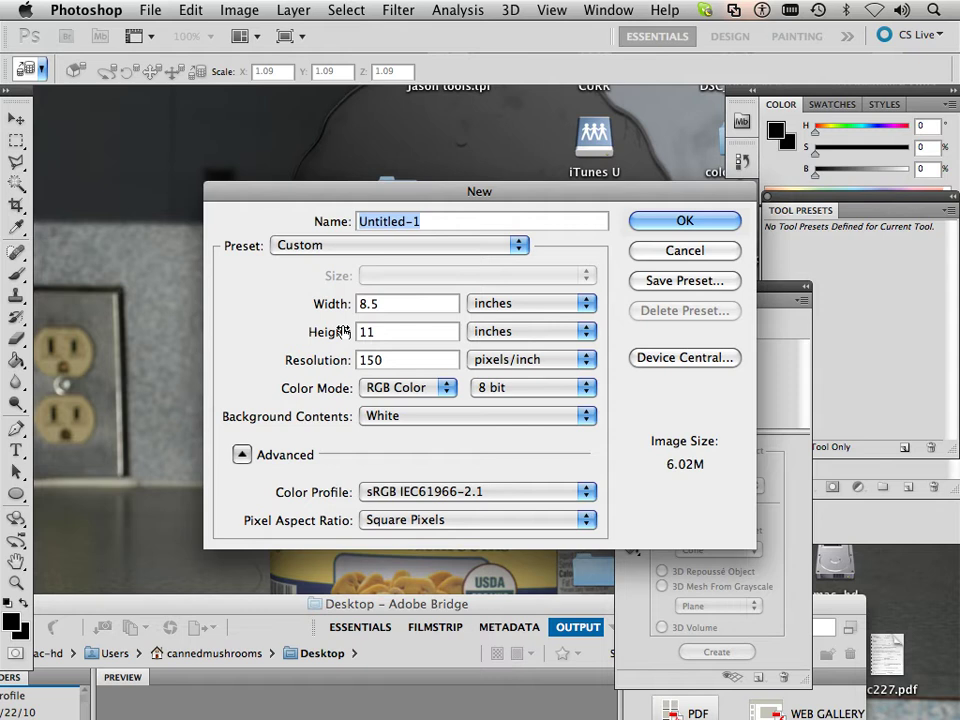
left_click_drag(385, 360, 338, 366)
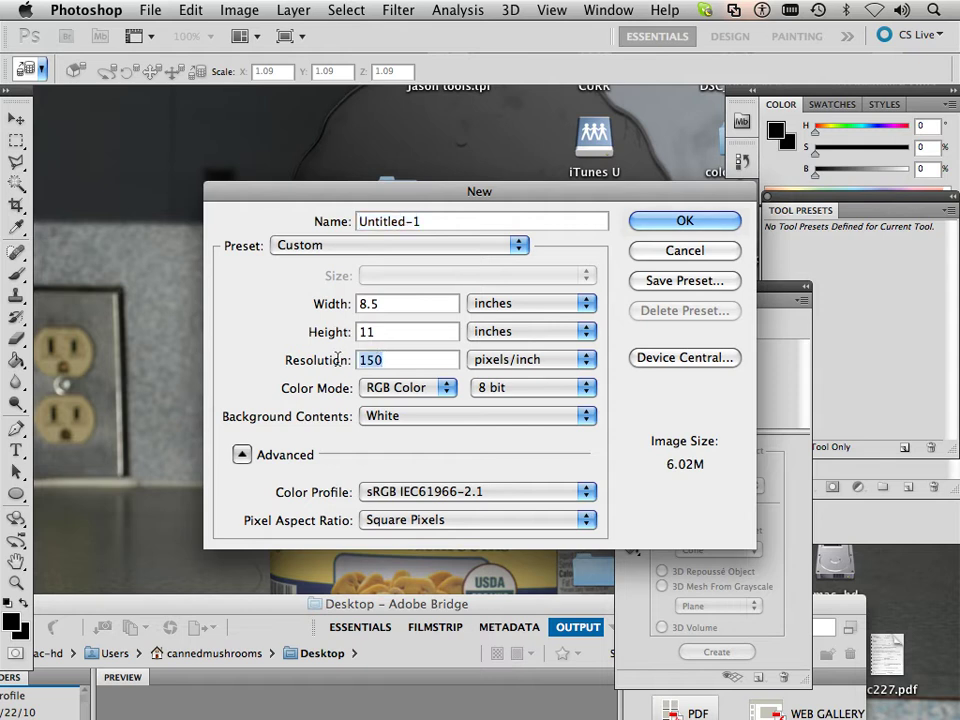
type("100")
left_click(677, 220)
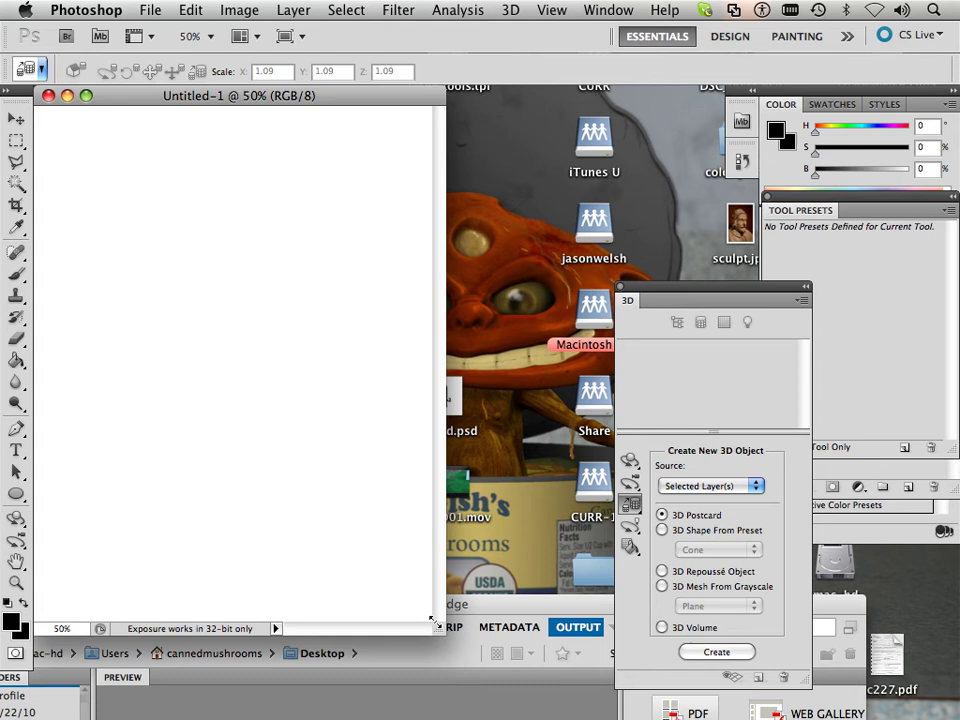
key("super+0")
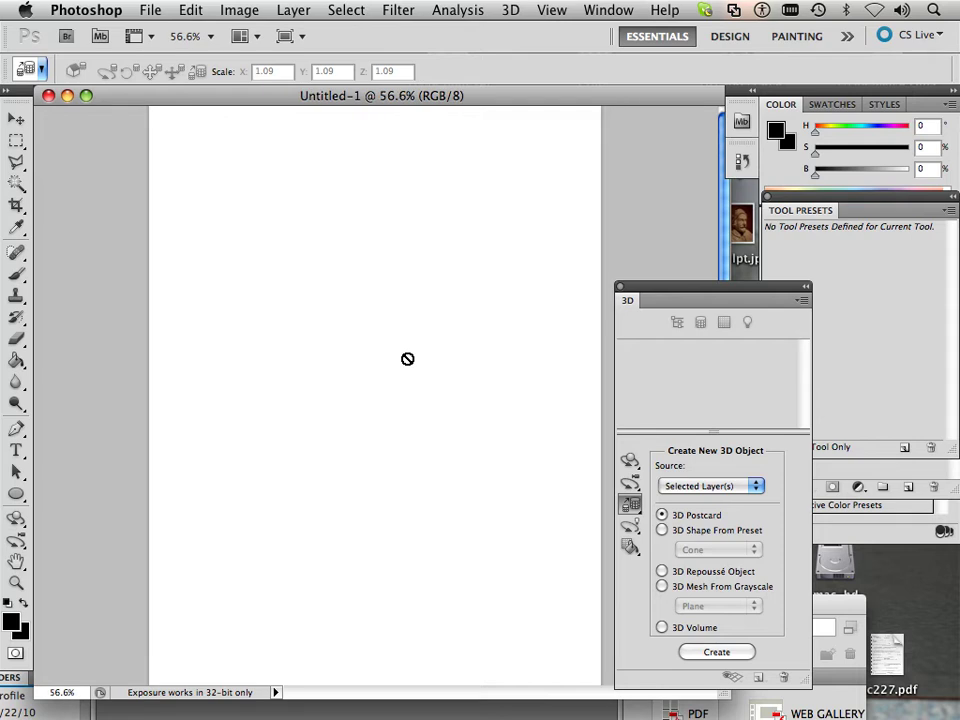
Step: Create a new 30 × 30 pixel document, with the size units switched to pixels
left_click(150, 11)
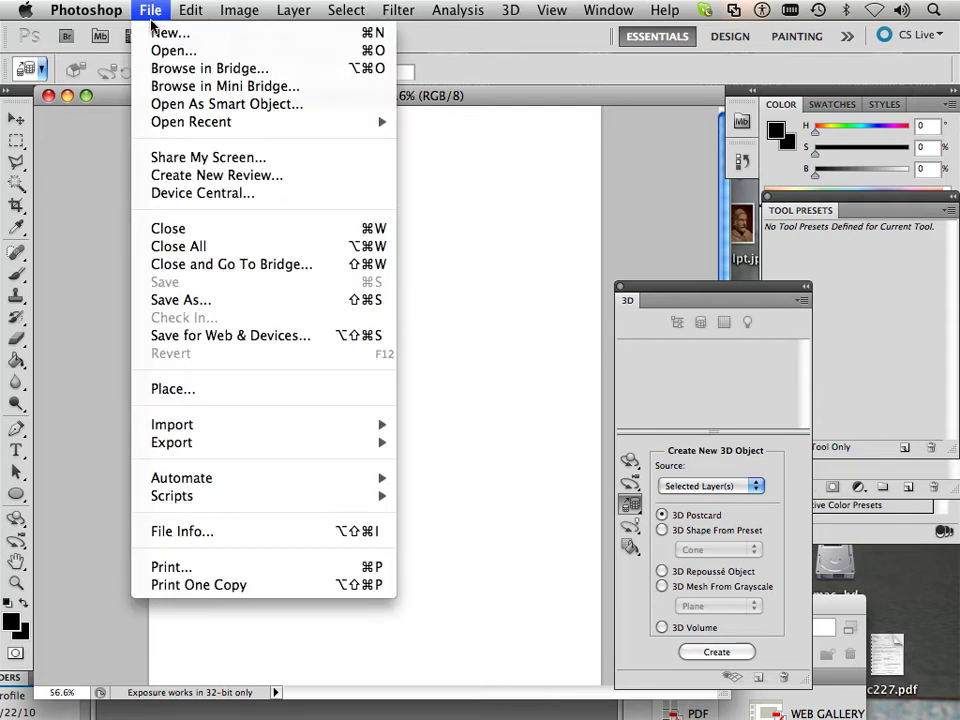
left_click(160, 33)
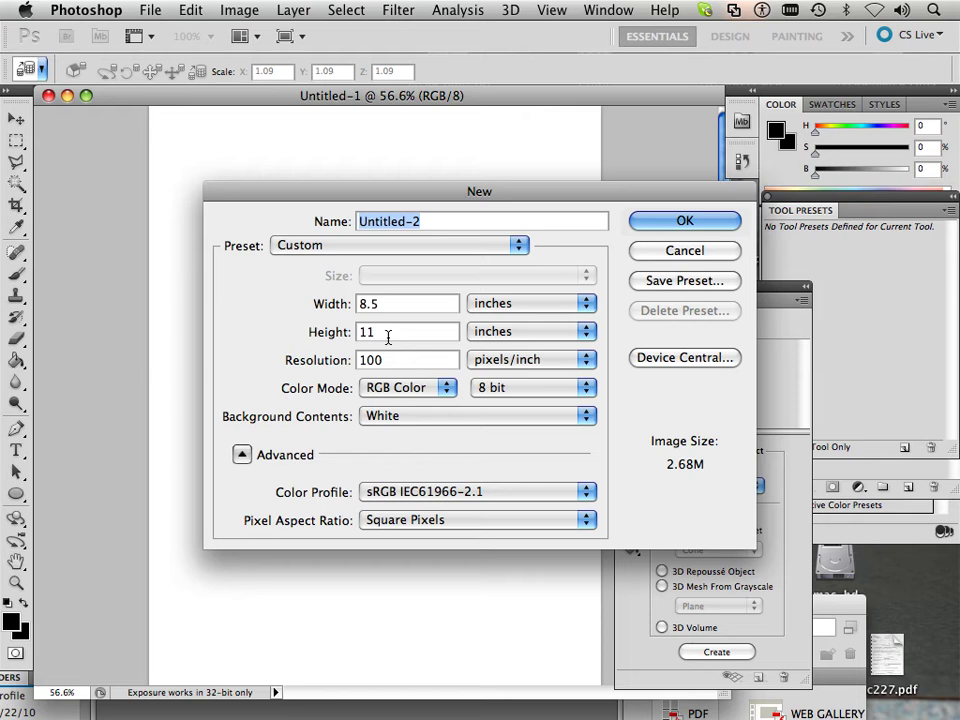
left_click(492, 304)
left_click(493, 286)
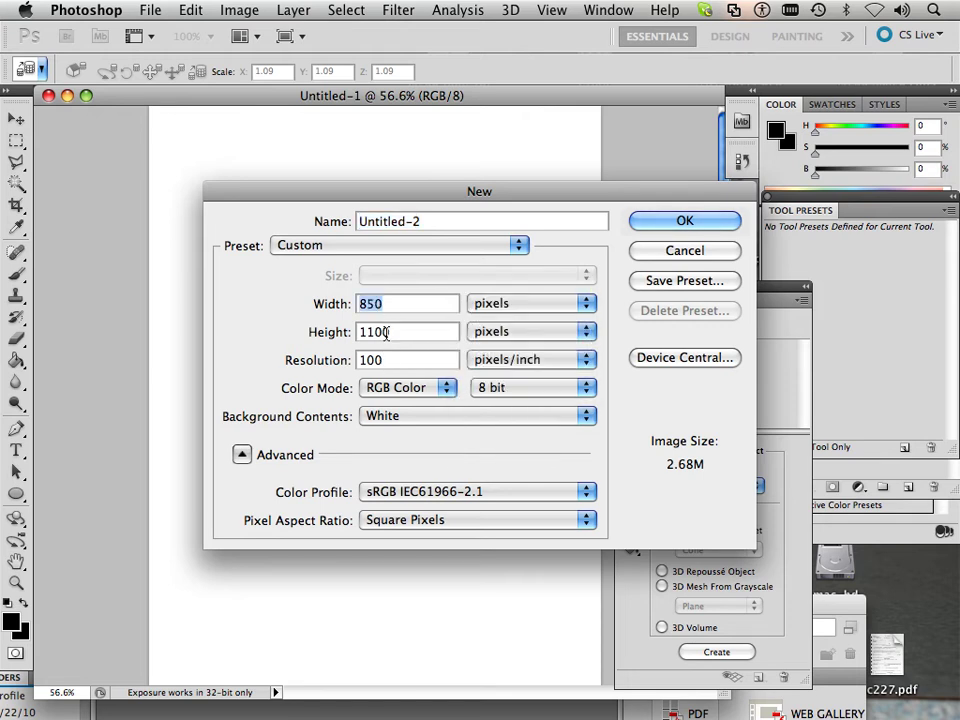
type("30")
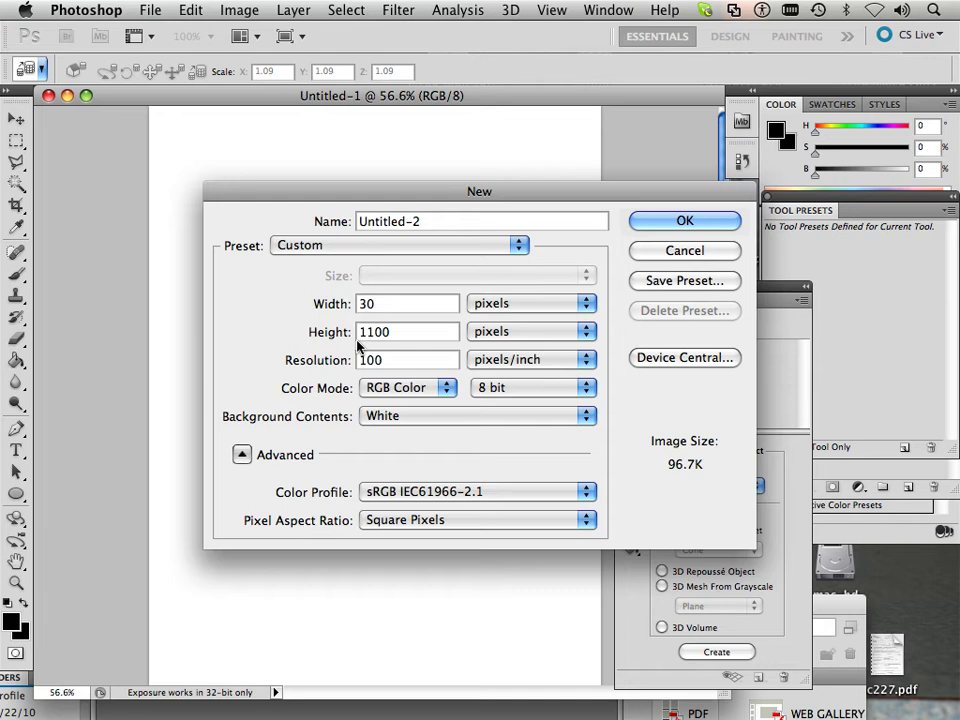
key("Tab")
type("30")
left_click(634, 221)
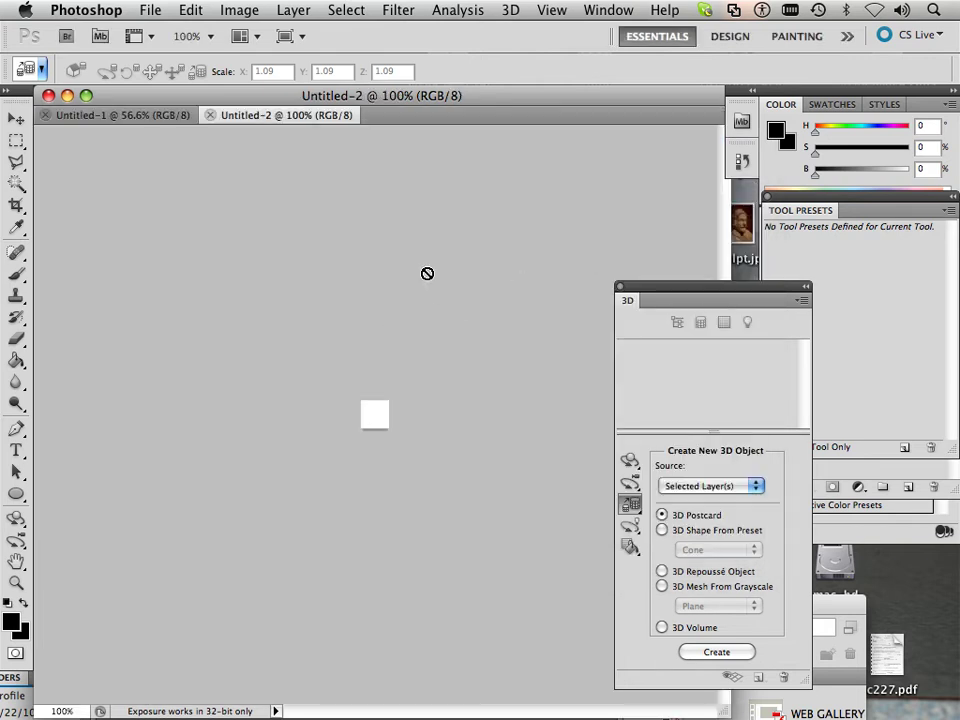
Step: Zoom in and choose the Brush with the Black tool preset
scroll(433, 271, "up", 10)
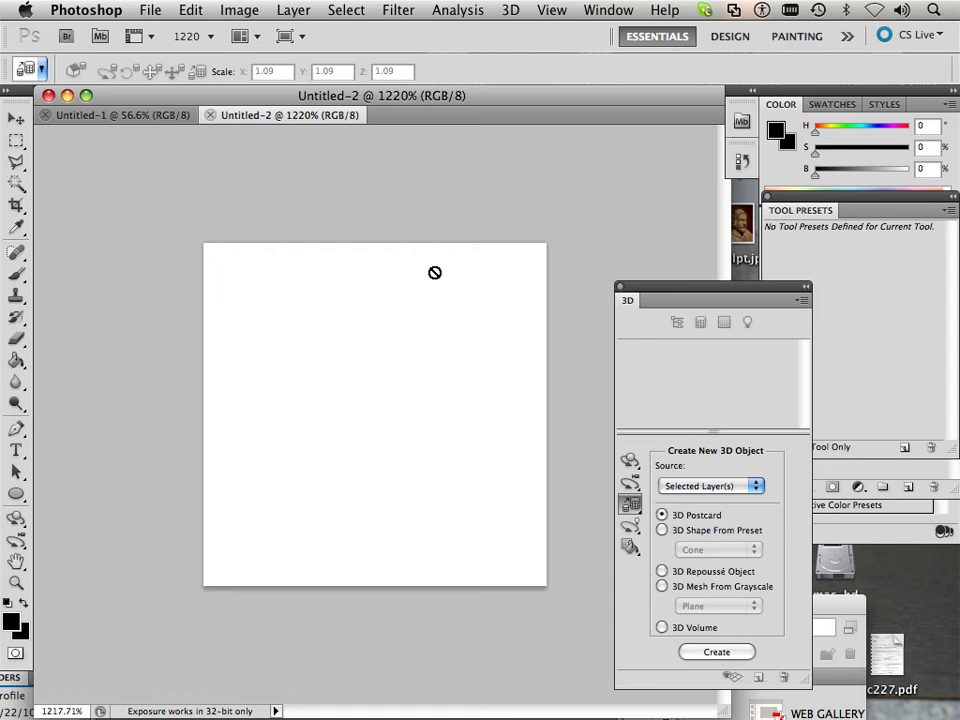
left_click(16, 273)
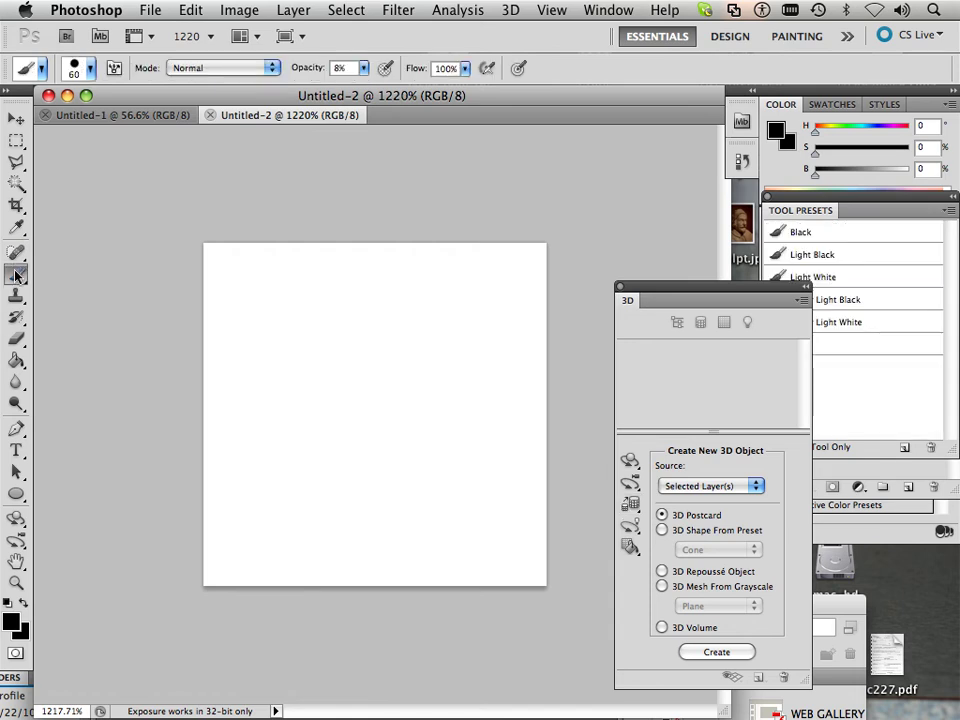
left_click(804, 232)
left_click_drag(712, 293, 677, 560)
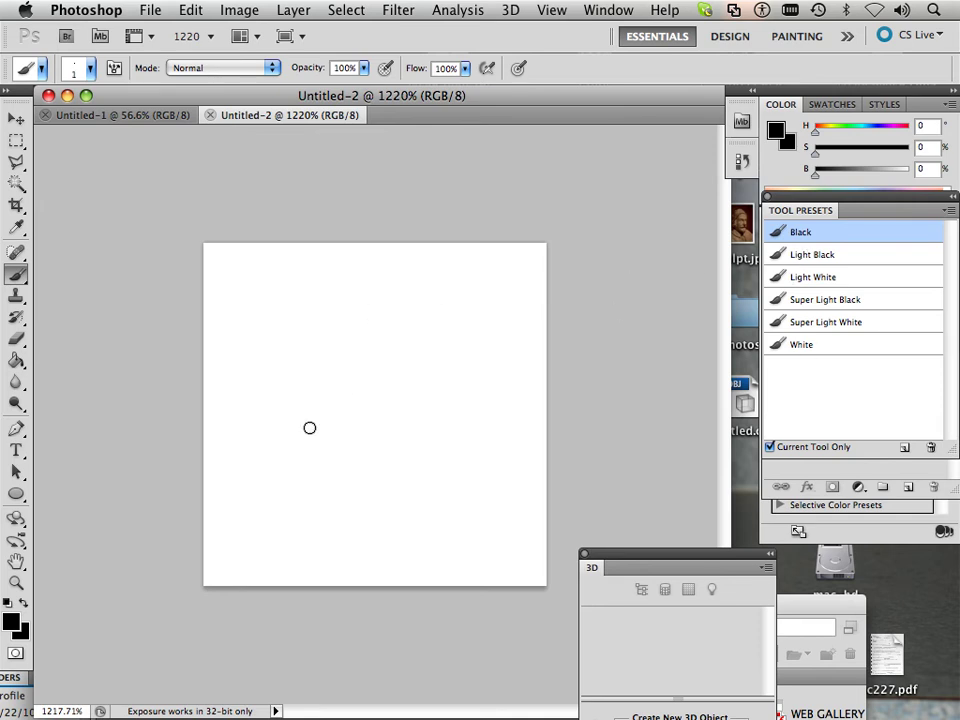
Step: Paint diagonal, curved and U-shaped black strokes across the 30 × 30 canvas
mouse_move(312, 434)
left_mouse_down()
mouse_move(358, 366)
mouse_move(310, 455)
mouse_move(368, 362)
mouse_move(357, 360)
left_mouse_up()
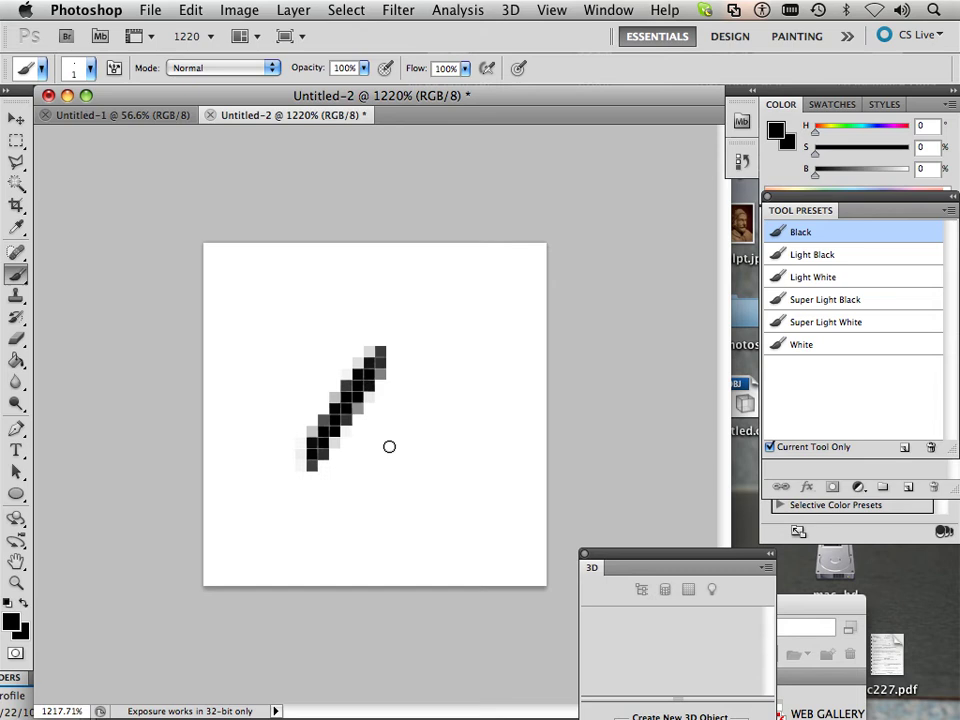
mouse_move(383, 472)
left_mouse_down()
mouse_move(409, 439)
mouse_move(431, 395)
mouse_move(400, 449)
mouse_move(442, 387)
mouse_move(442, 322)
mouse_move(416, 361)
mouse_move(472, 292)
left_mouse_up()
mouse_move(344, 478)
left_mouse_down()
mouse_move(299, 529)
mouse_move(328, 493)
mouse_move(365, 473)
left_mouse_up()
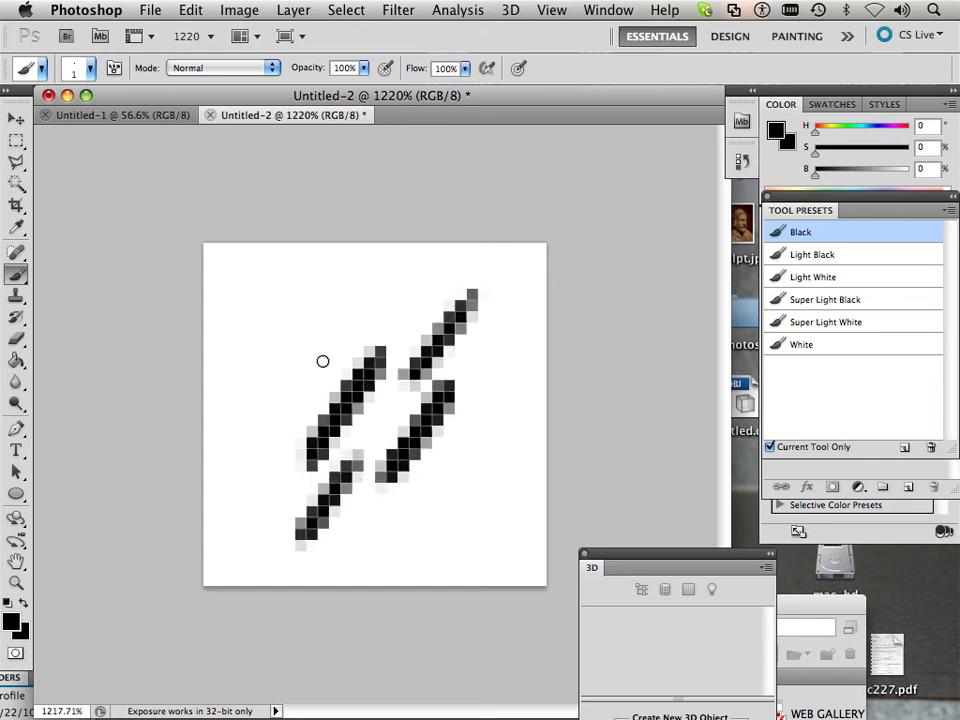
mouse_move(306, 362)
left_mouse_down()
mouse_move(346, 308)
mouse_move(388, 290)
mouse_move(389, 308)
mouse_move(382, 292)
mouse_move(310, 363)
left_mouse_up()
mouse_move(360, 512)
left_mouse_down()
mouse_move(406, 524)
mouse_move(434, 477)
mouse_move(366, 542)
mouse_move(360, 515)
mouse_move(412, 535)
left_mouse_up()
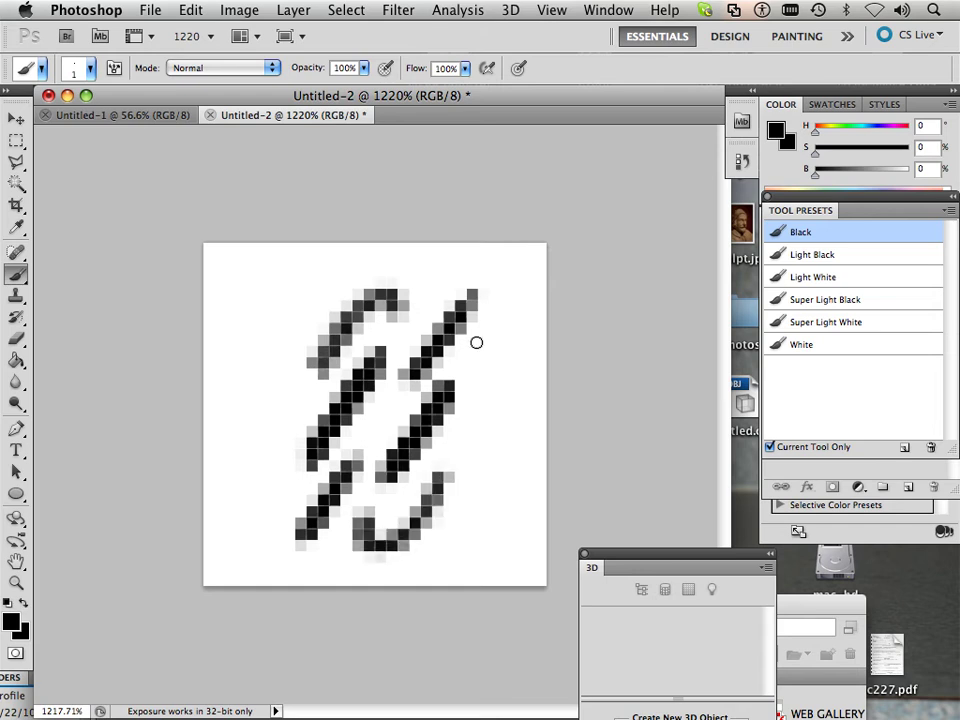
left_click_drag(484, 360, 499, 327)
left_click_drag(265, 495, 290, 466)
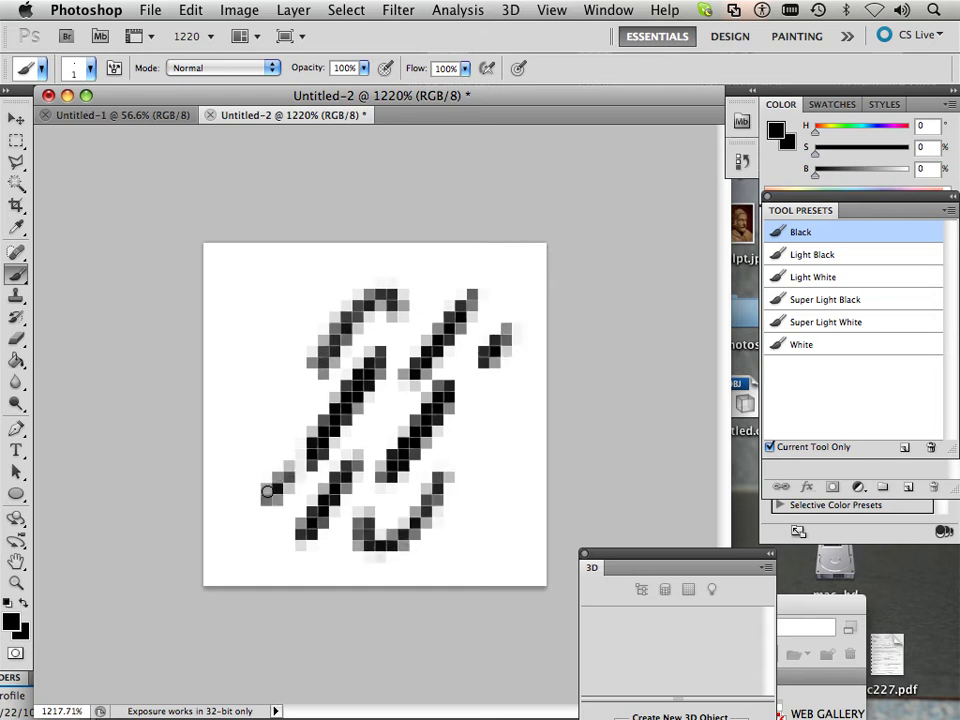
left_click_drag(291, 399, 229, 487)
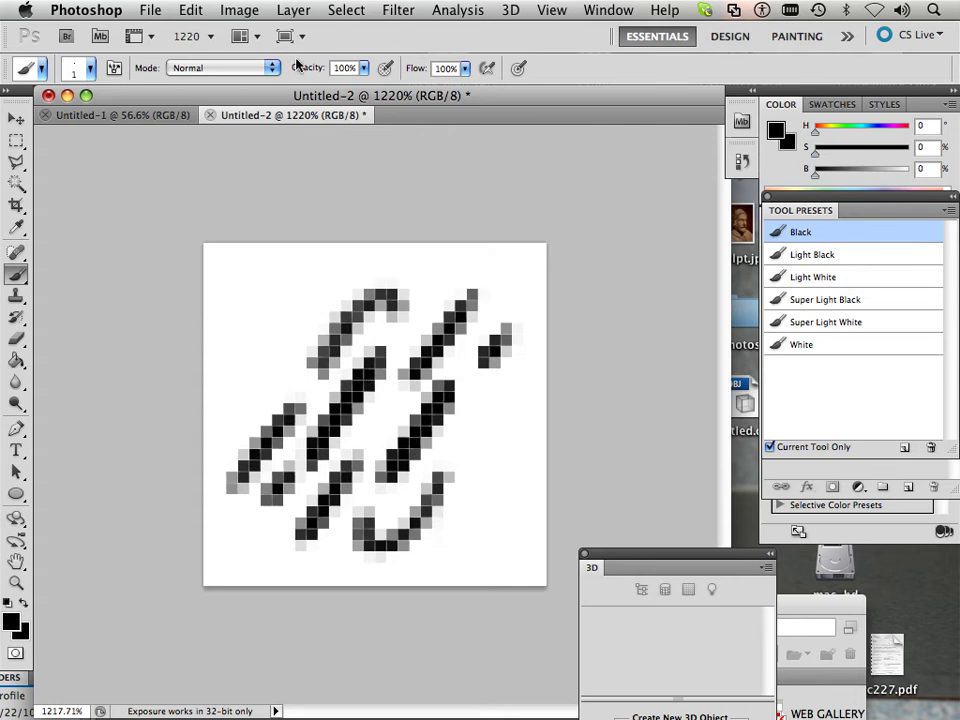
Step: Apply the Offset filter at 0 horizontal and +17 vertical with Wrap Around
left_click(388, 14)
mouse_move(506, 405)
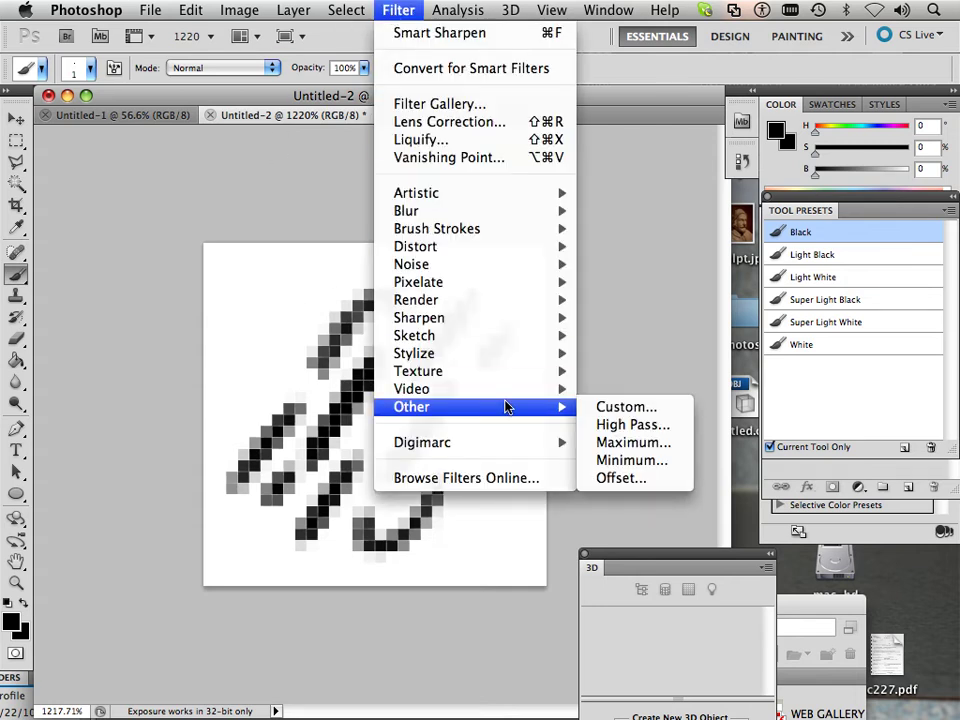
left_click(622, 478)
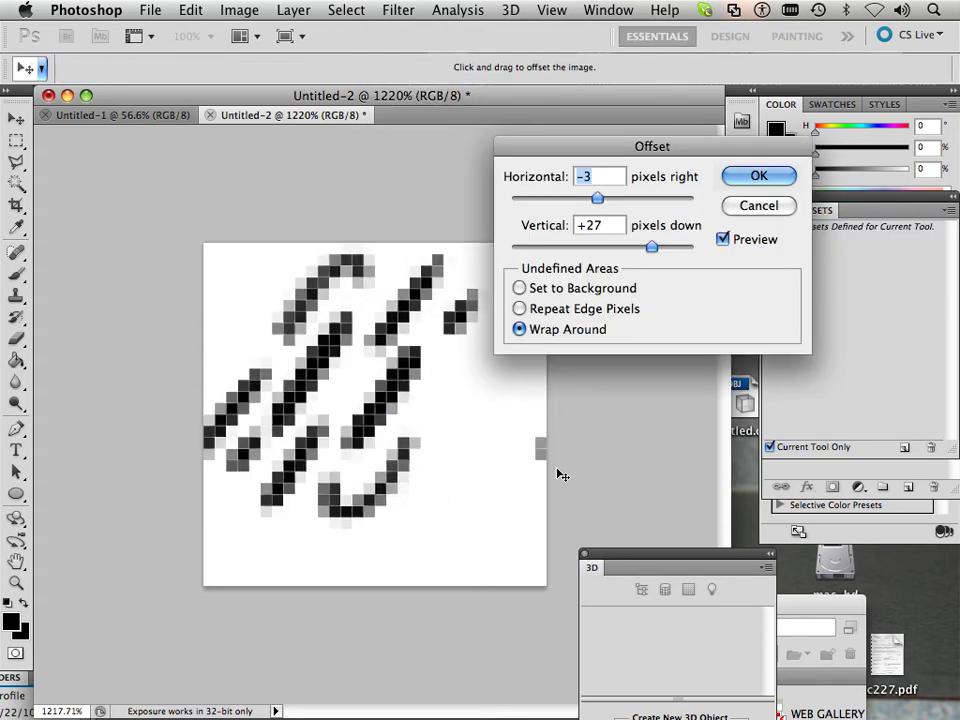
left_click_drag(617, 220, 557, 257)
type("0")
left_click_drag(615, 176, 578, 170)
type("0")
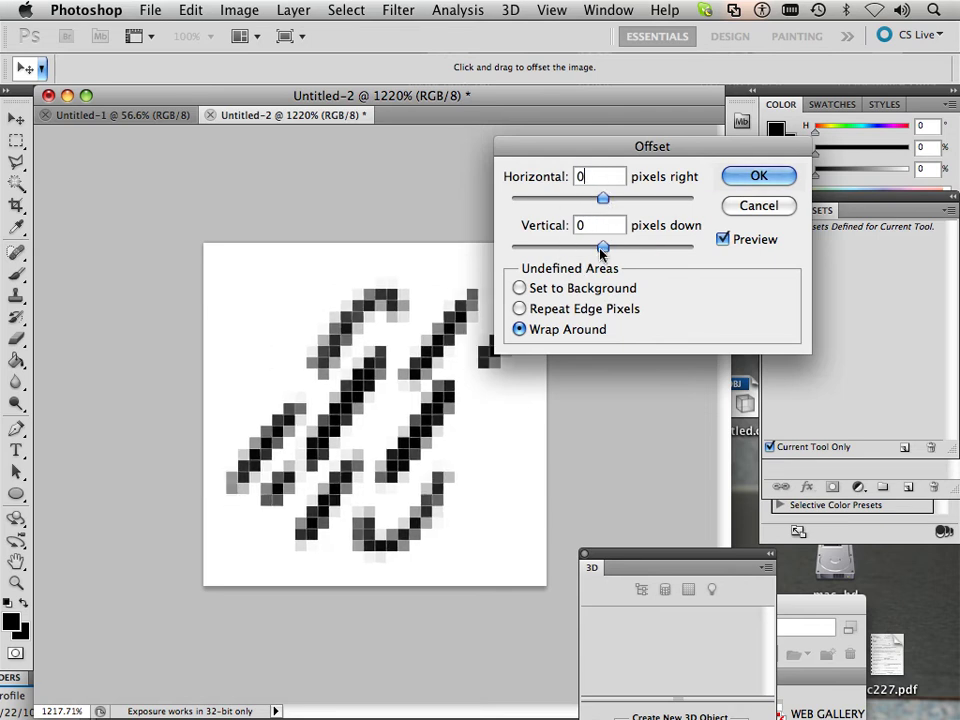
left_click_drag(602, 246, 634, 243)
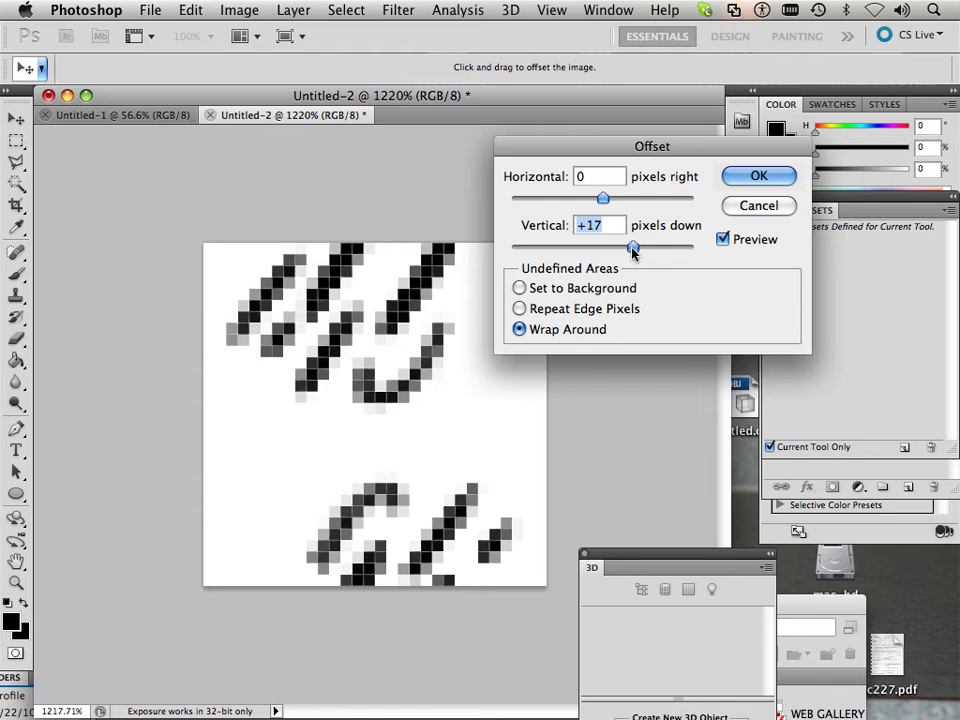
left_click(759, 176)
Step: Paint diagonal and curved brush strokes into the emptied middle of the tile
key("b")
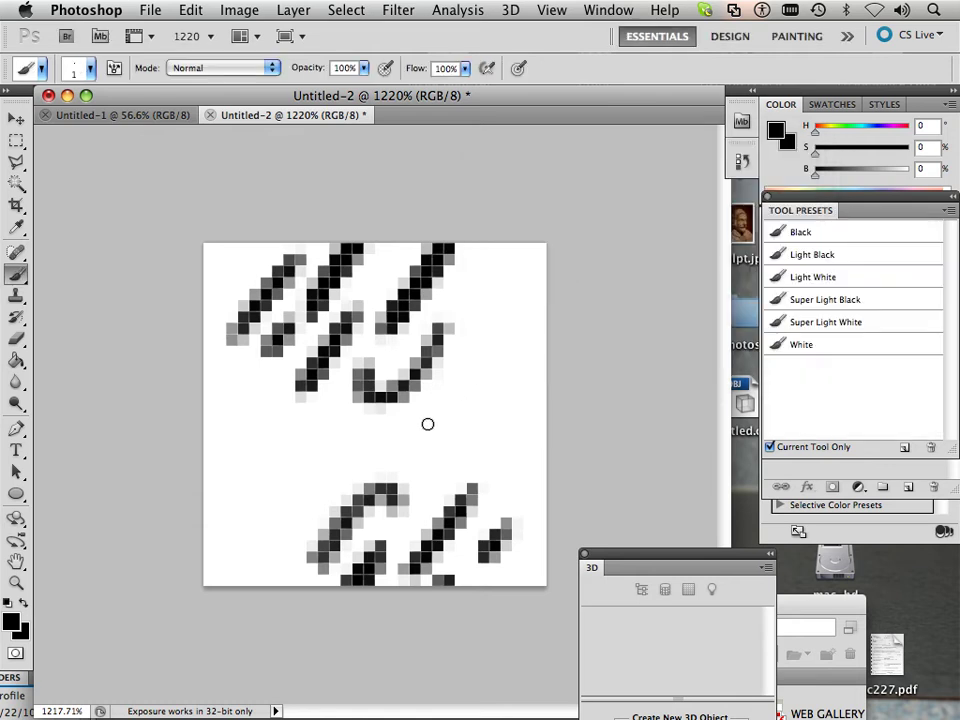
left_click_drag(407, 459, 474, 400)
mouse_move(362, 446)
left_mouse_down()
mouse_move(325, 461)
mouse_move(291, 518)
left_mouse_up()
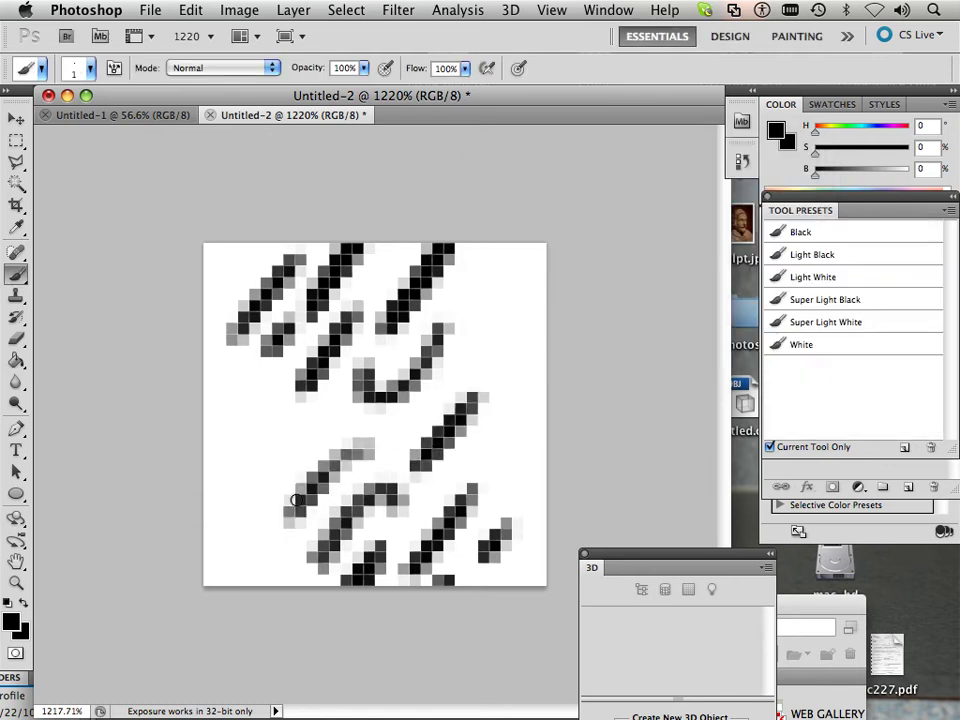
mouse_move(282, 428)
left_mouse_down()
mouse_move(233, 467)
mouse_move(222, 449)
mouse_move(231, 403)
mouse_move(248, 381)
mouse_move(224, 425)
mouse_move(227, 461)
mouse_move(277, 432)
mouse_move(322, 423)
left_mouse_up()
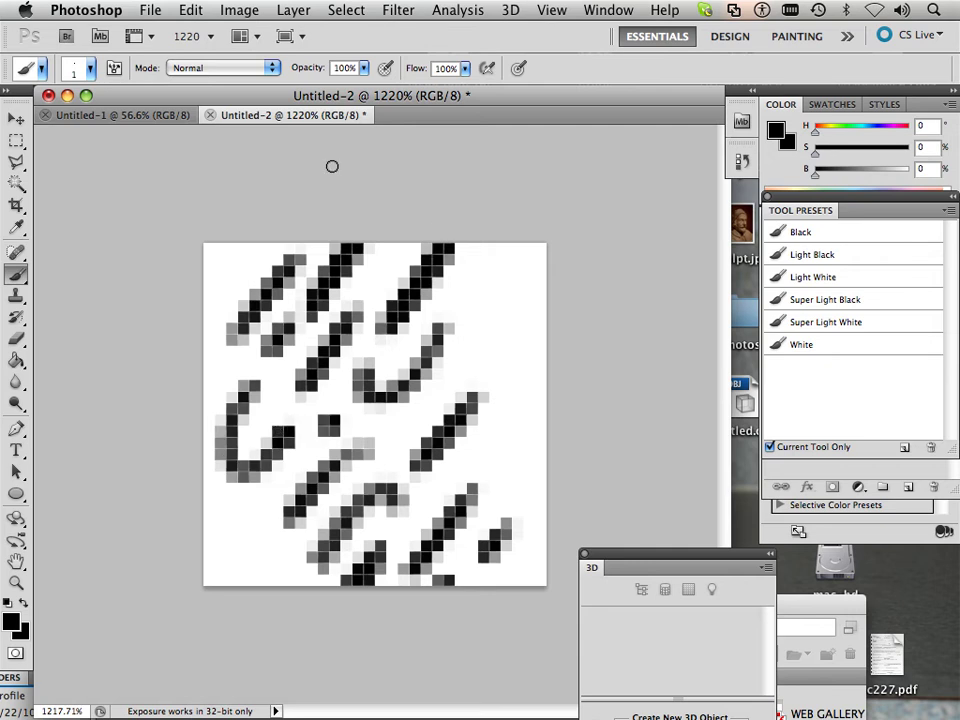
Step: Apply the Offset filter at +14 horizontal and 0 vertical
left_click(398, 10)
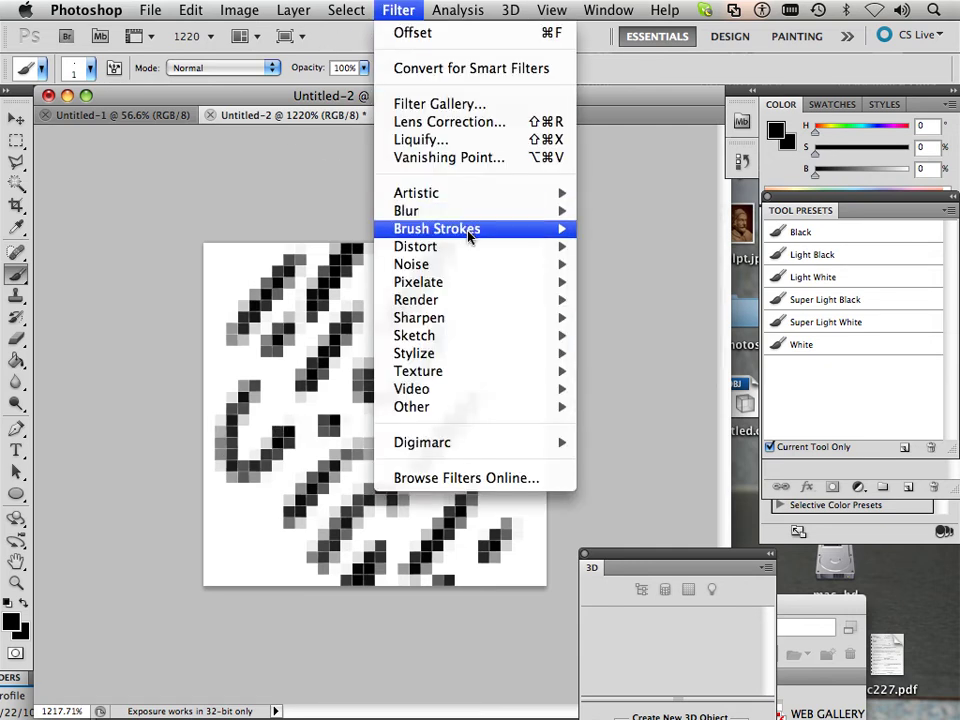
mouse_move(469, 249)
mouse_move(566, 408)
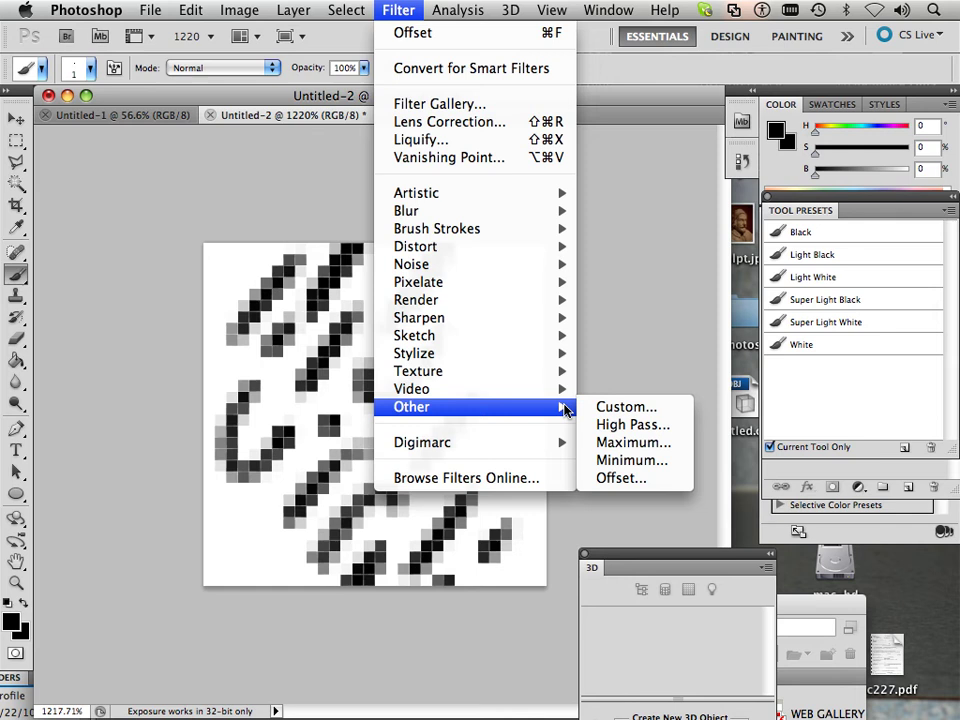
left_click(613, 480)
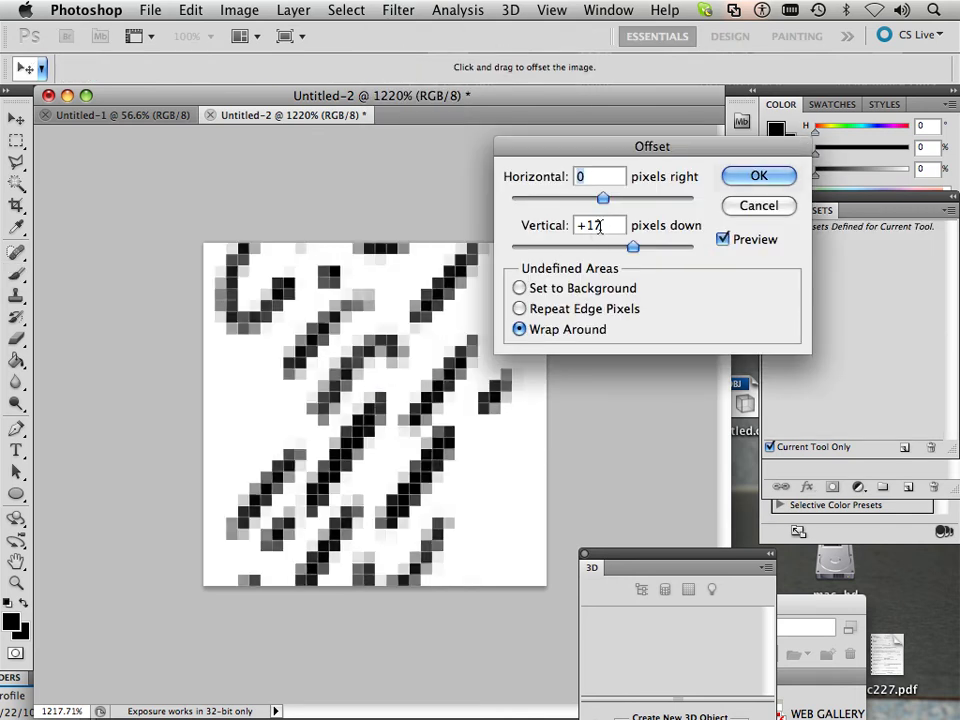
type("0")
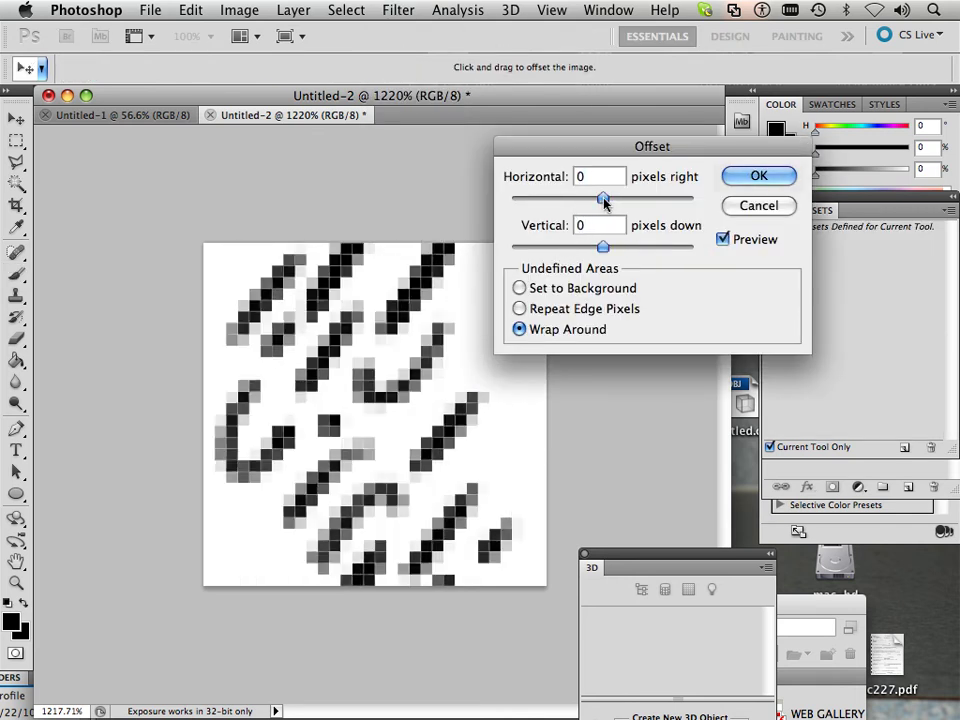
left_click_drag(603, 197, 628, 199)
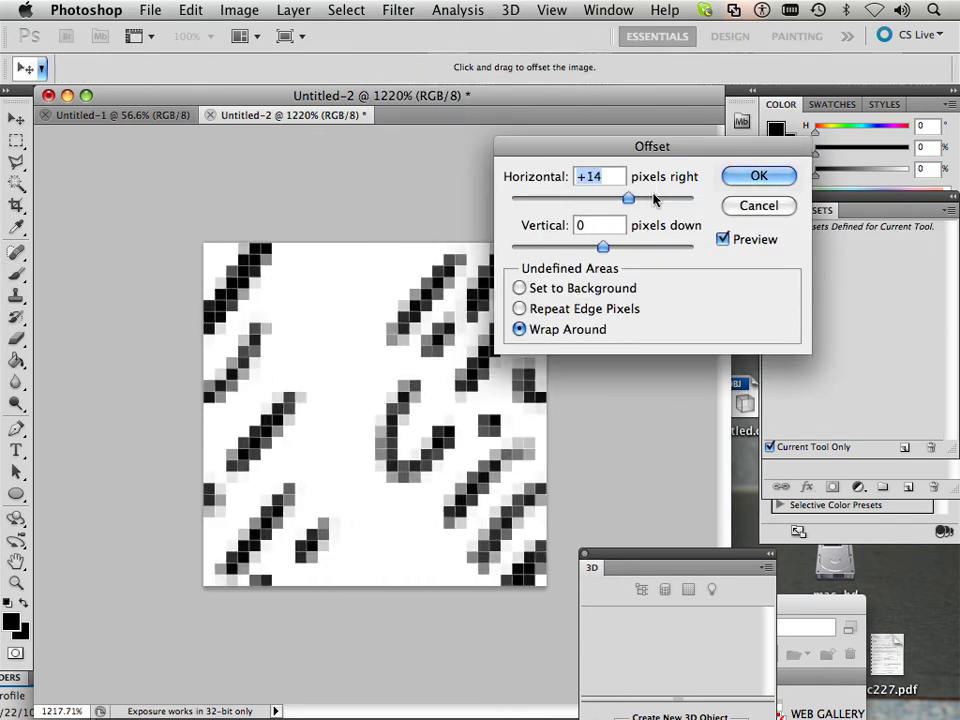
left_click(746, 179)
Step: Paint diagonal and S-curved strokes into the centre gap, undoing one stroke
key("b")
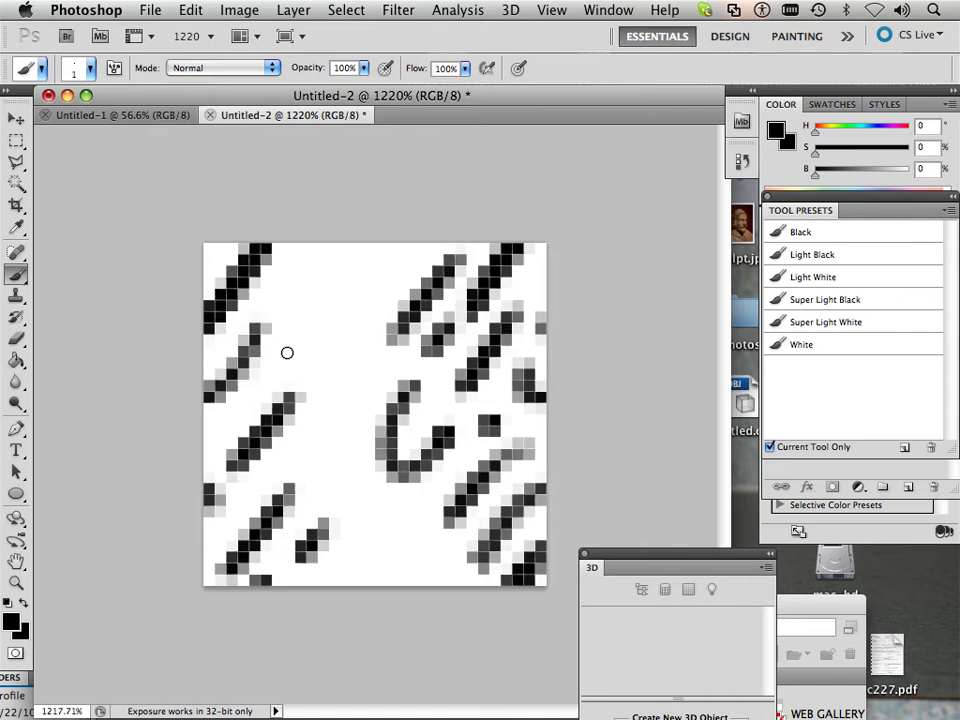
mouse_move(297, 360)
left_mouse_down()
mouse_move(334, 306)
mouse_move(368, 293)
left_mouse_up()
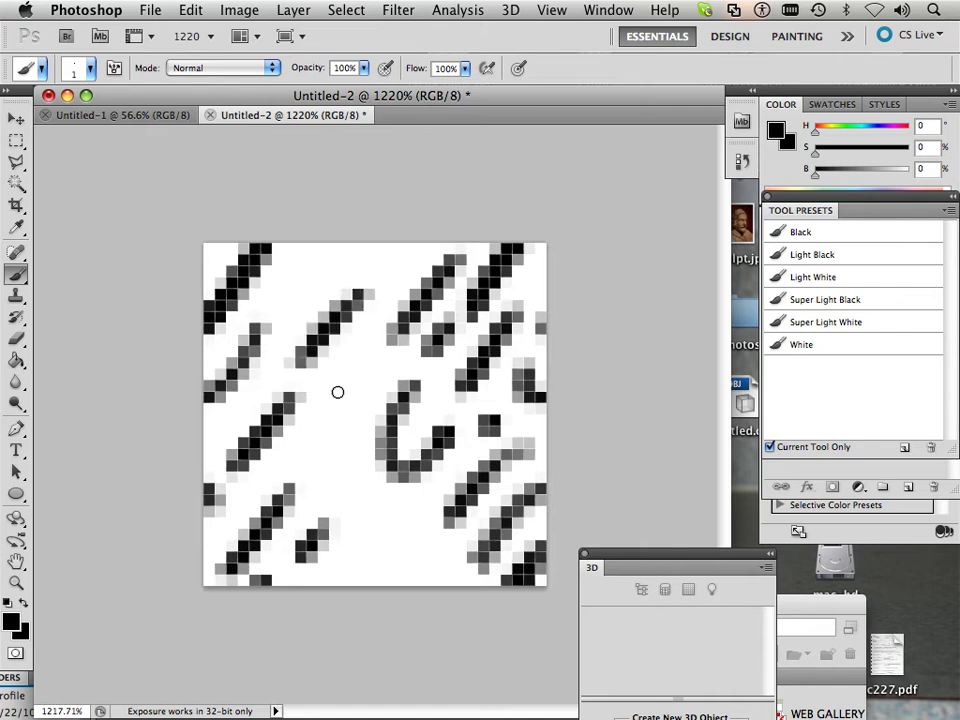
mouse_move(336, 390)
left_mouse_down()
mouse_move(310, 477)
mouse_move(337, 415)
mouse_move(329, 396)
mouse_move(352, 374)
mouse_move(333, 464)
left_mouse_up()
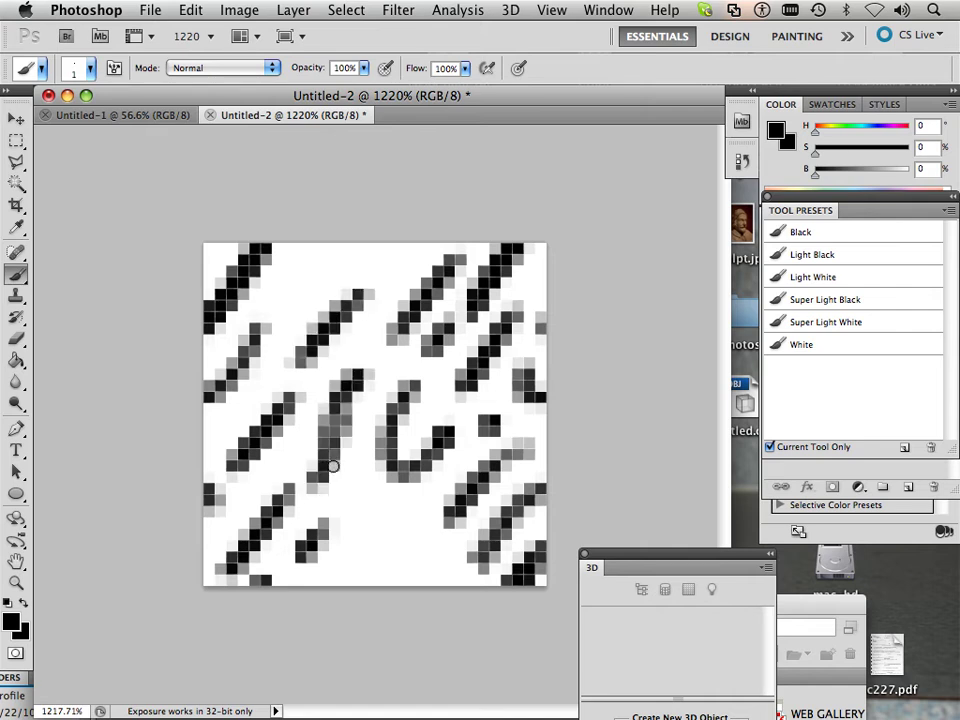
key("super+z")
mouse_move(358, 378)
left_mouse_down()
mouse_move(321, 442)
mouse_move(373, 532)
mouse_move(359, 561)
mouse_move(372, 514)
mouse_move(320, 452)
mouse_move(321, 413)
mouse_move(360, 369)
left_mouse_up()
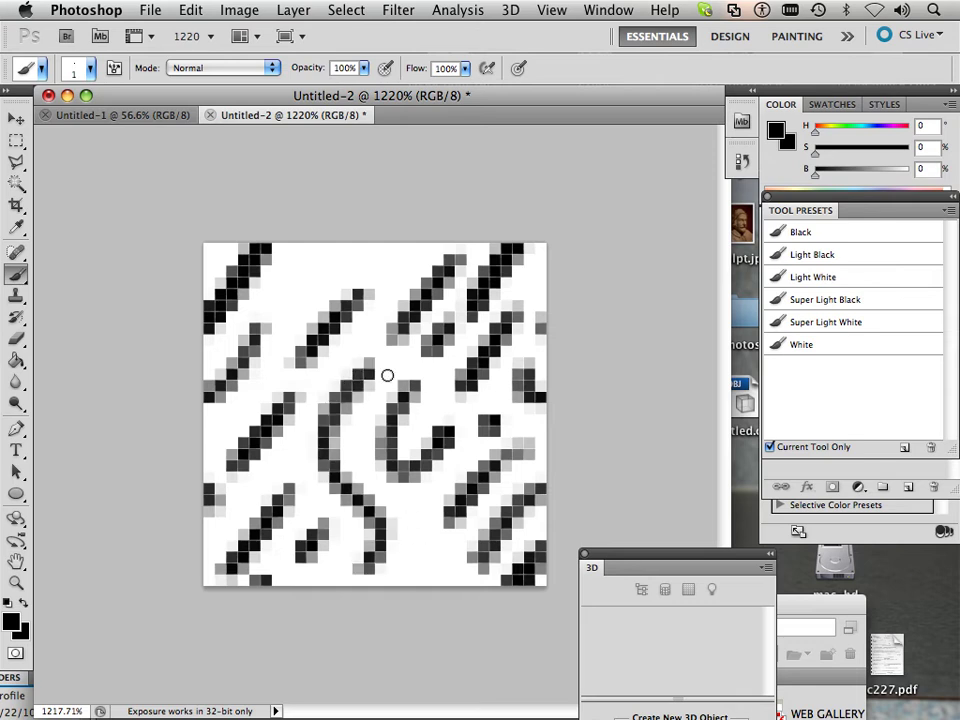
Step: Apply the Offset filter at +29 horizontal and +12 vertical
left_click(397, 11)
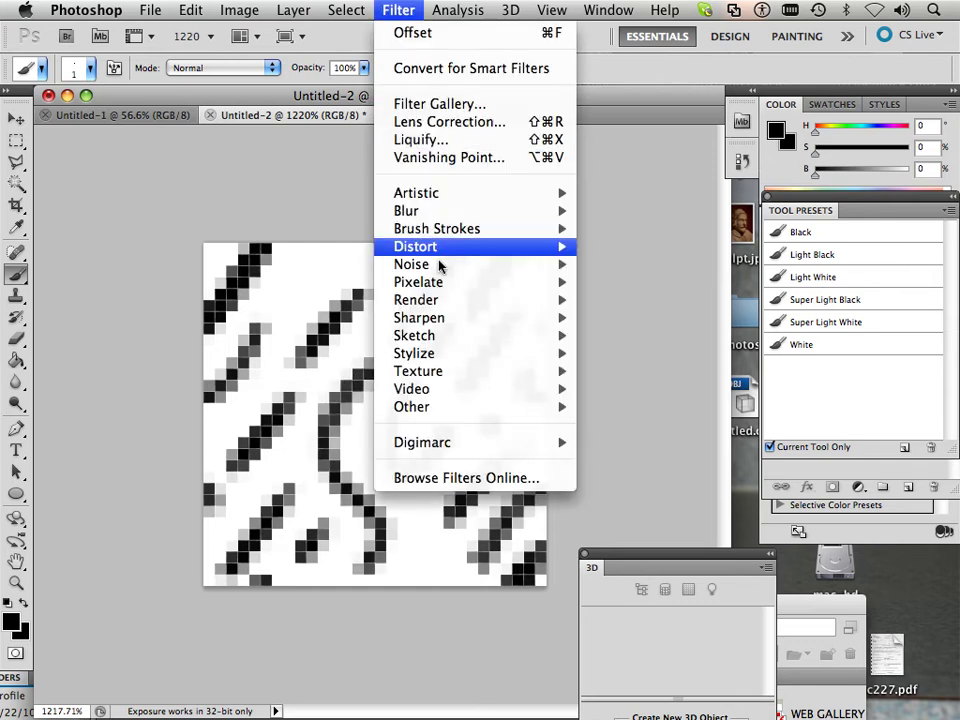
mouse_move(456, 408)
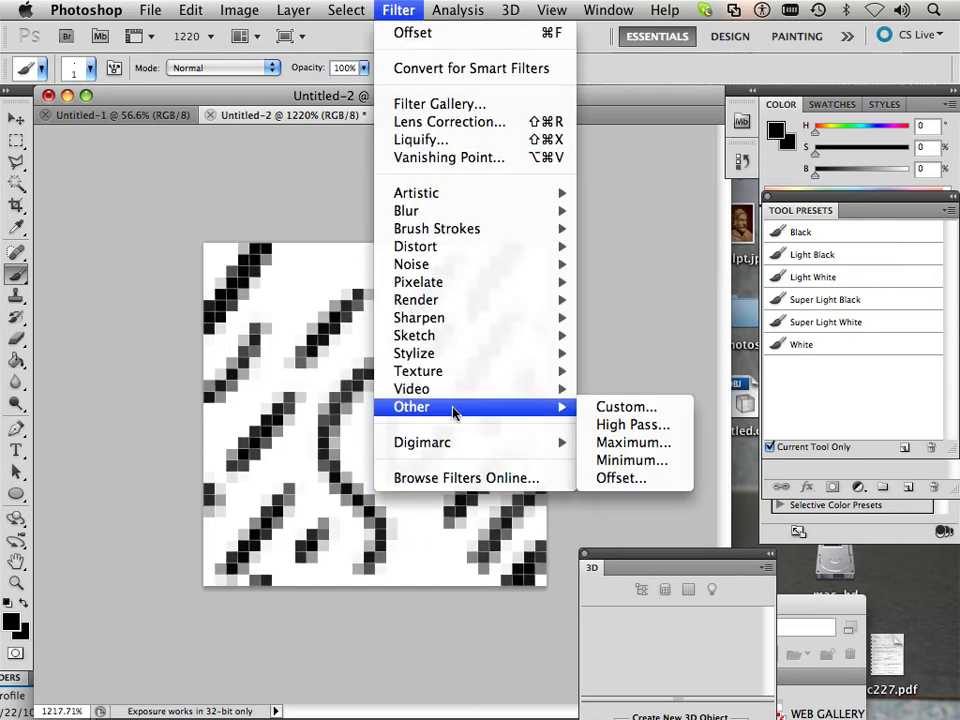
left_click(614, 481)
left_click_drag(603, 247, 624, 248)
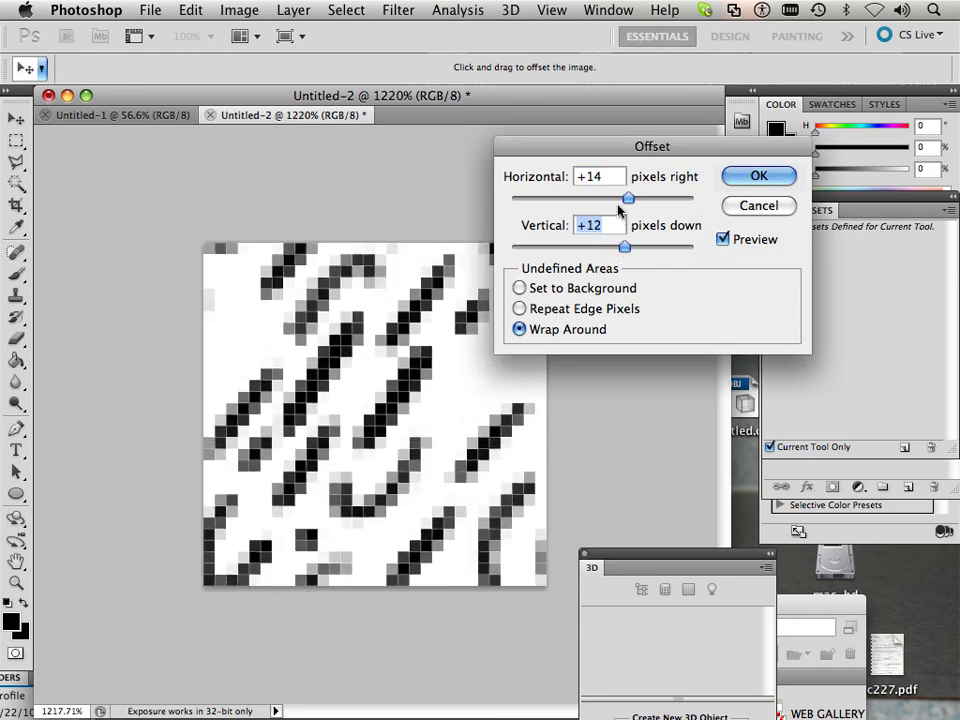
left_click_drag(628, 198, 658, 204)
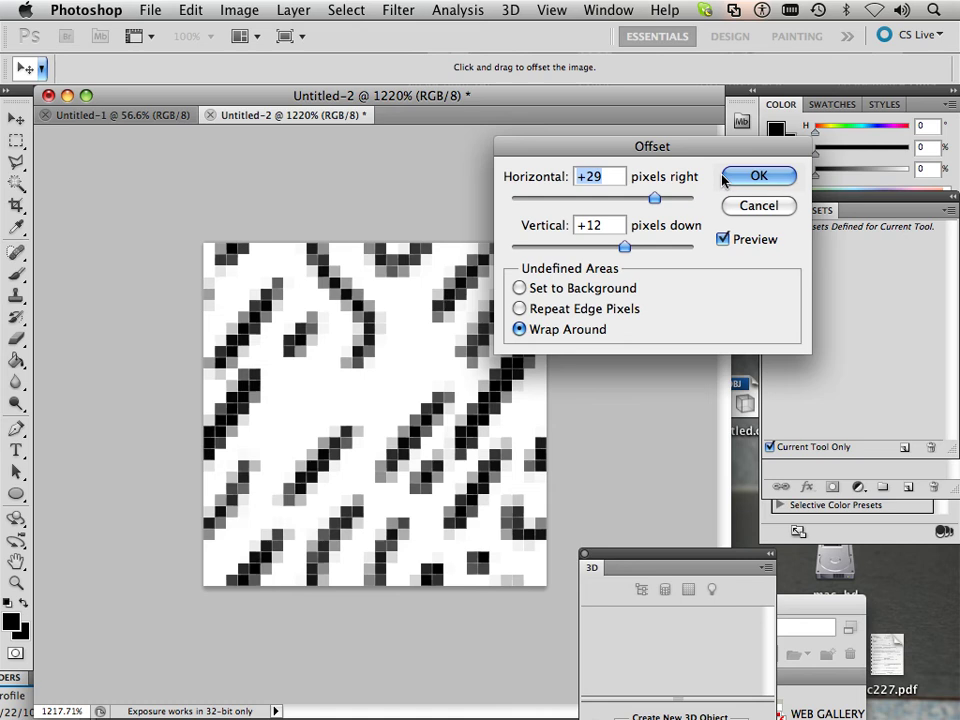
key("Return")
Step: Paint a stroke across the empty middle, then marquee-select the entire tile
key("b")
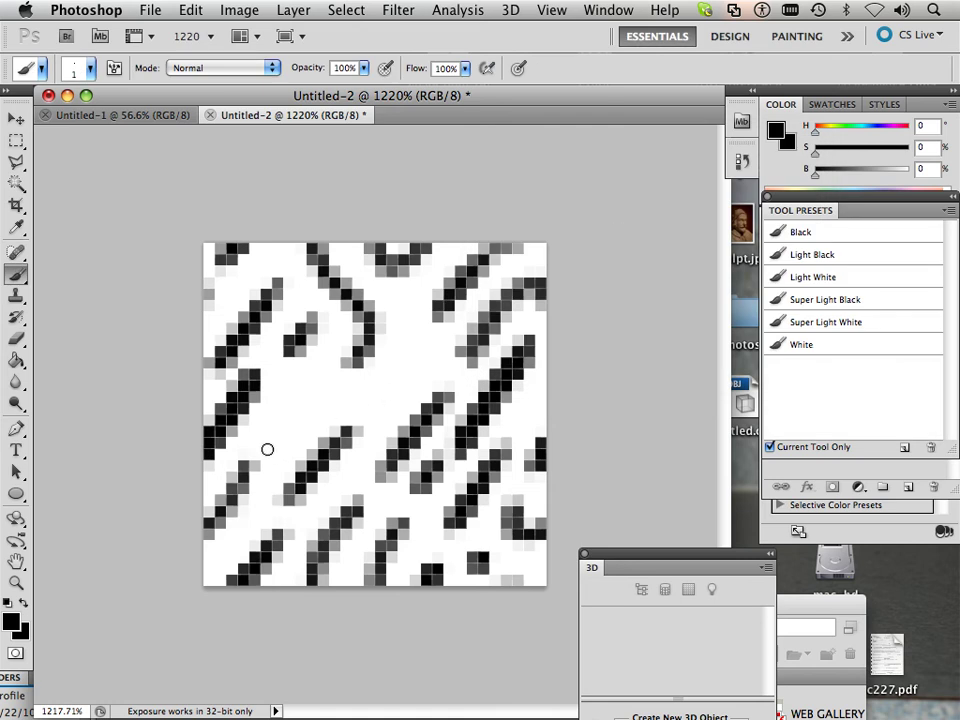
mouse_move(277, 436)
left_mouse_down()
mouse_move(289, 416)
mouse_move(336, 390)
mouse_move(375, 386)
mouse_move(408, 353)
left_mouse_up()
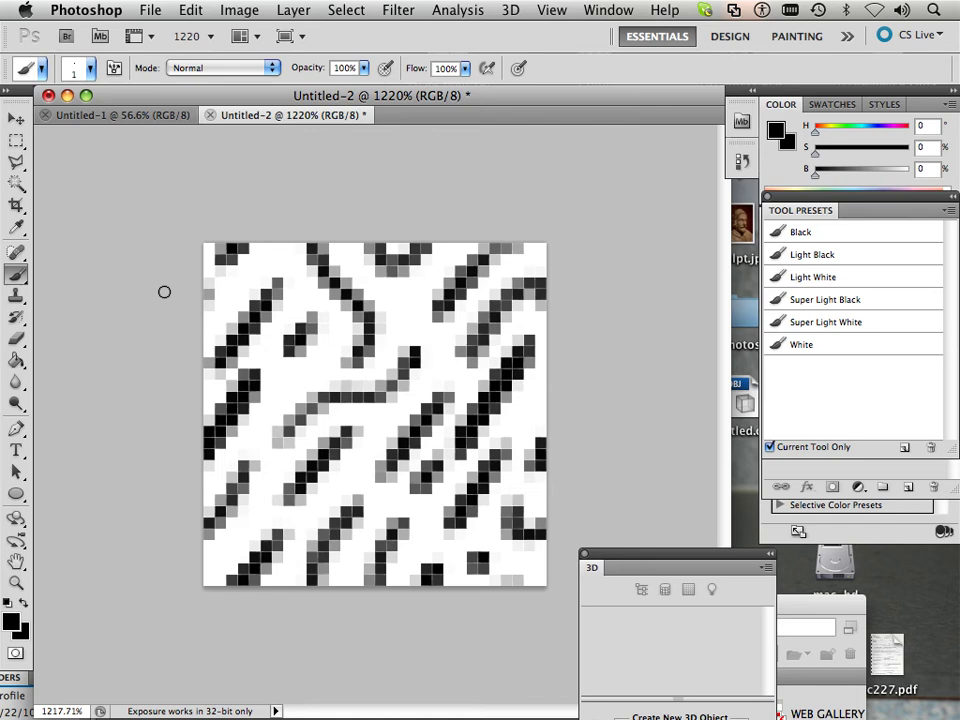
left_click(15, 141)
left_click_drag(162, 204, 521, 647)
Step: Define the selected tile as Pattern 3 and return to Untitled-1
left_click(190, 10)
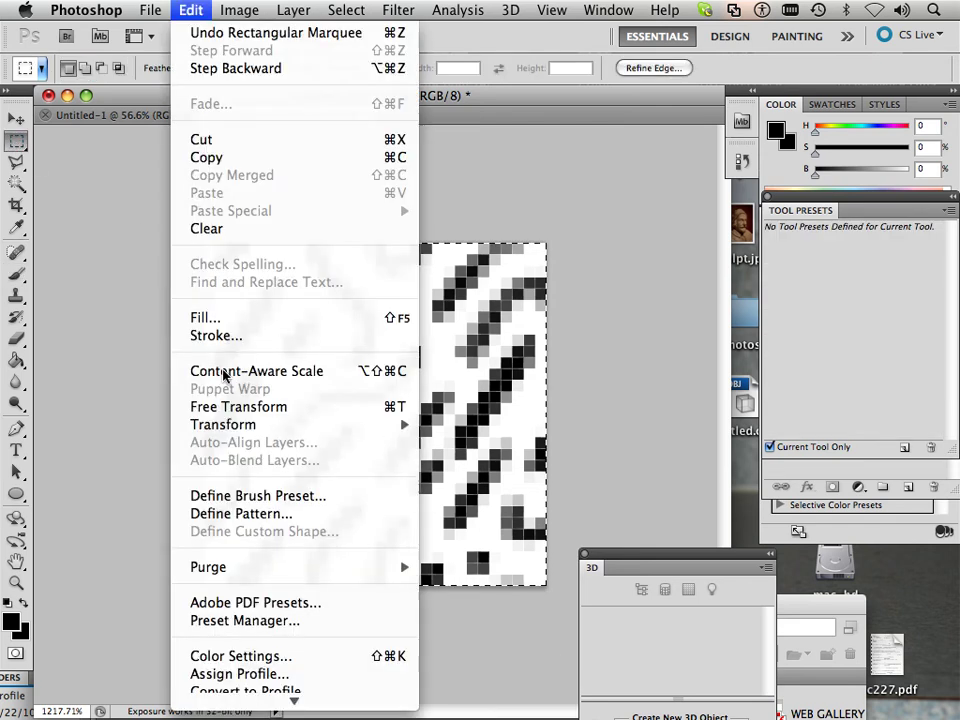
left_click(260, 514)
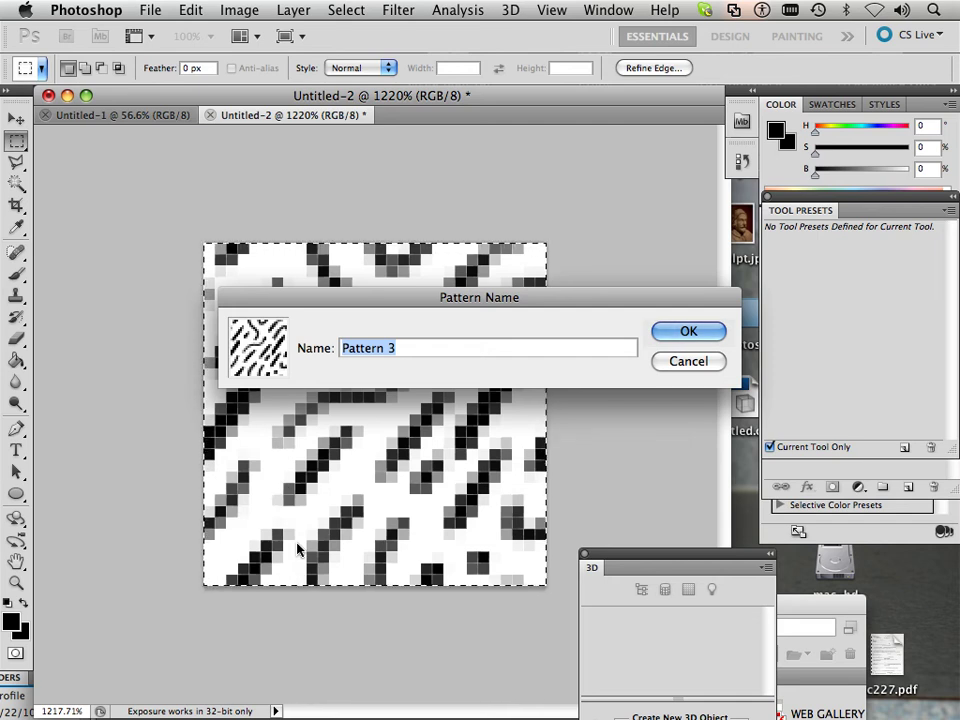
key("Return")
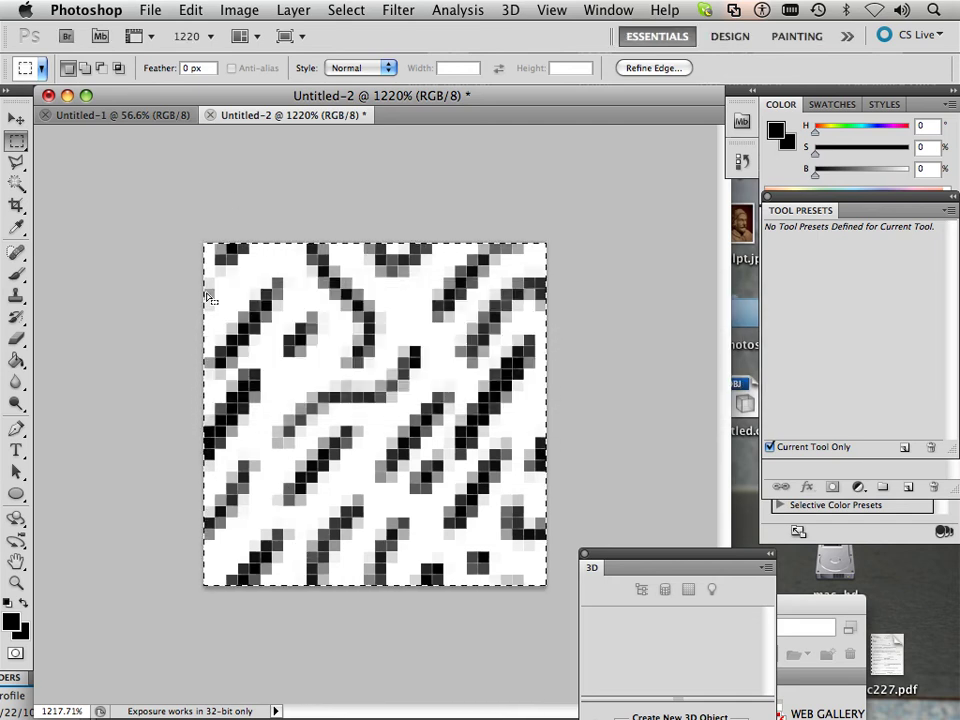
left_click(100, 115)
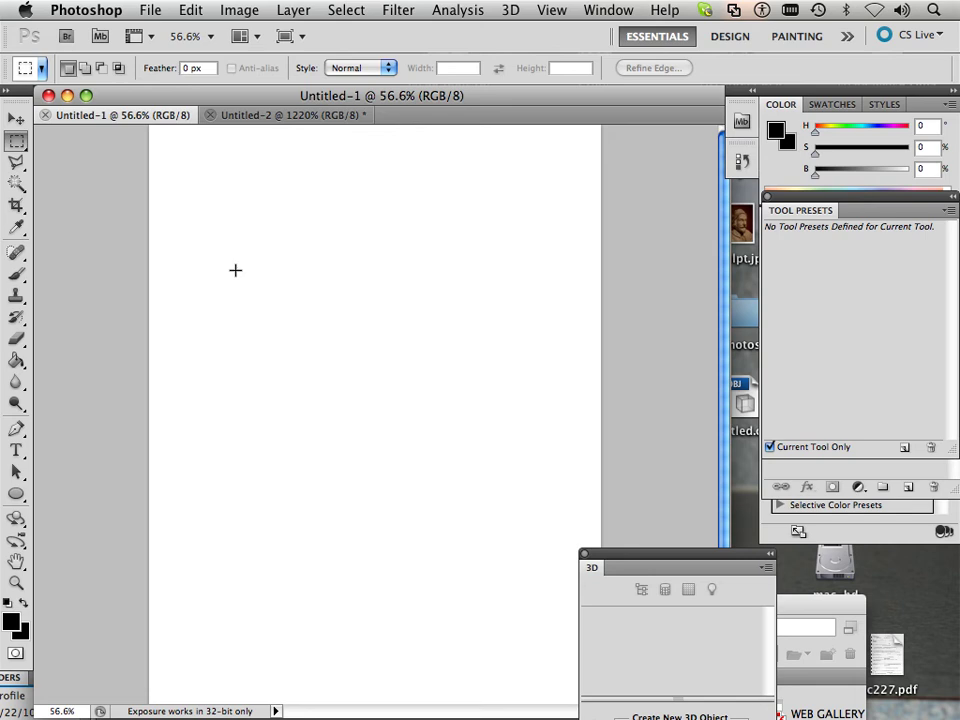
Step: Draw a square marquee selection in the middle of the Untitled-1 canvas
left_click_drag(257, 246, 479, 530)
left_click(334, 214)
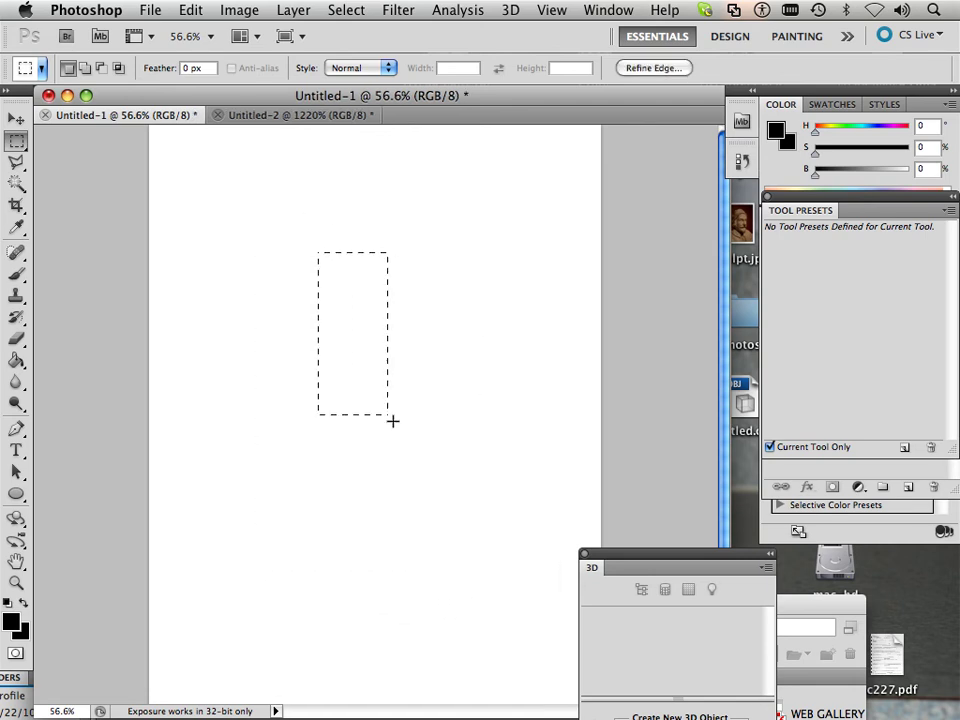
left_click_drag(392, 421, 514, 468)
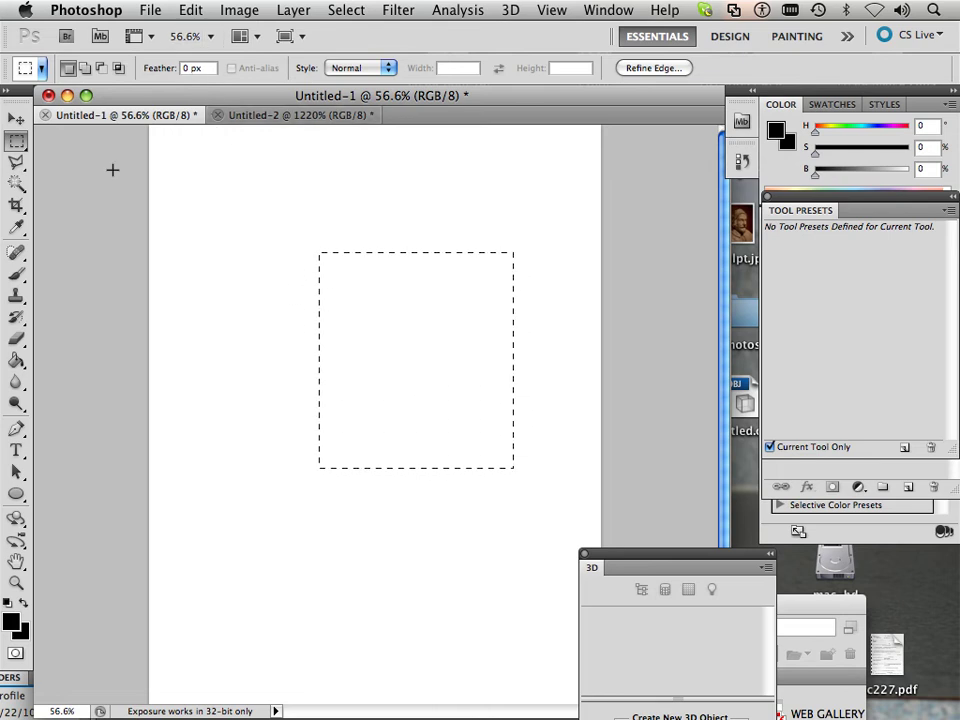
Step: Fill the square with Pattern 3 using the Paint Bucket set to Pattern
key("g")
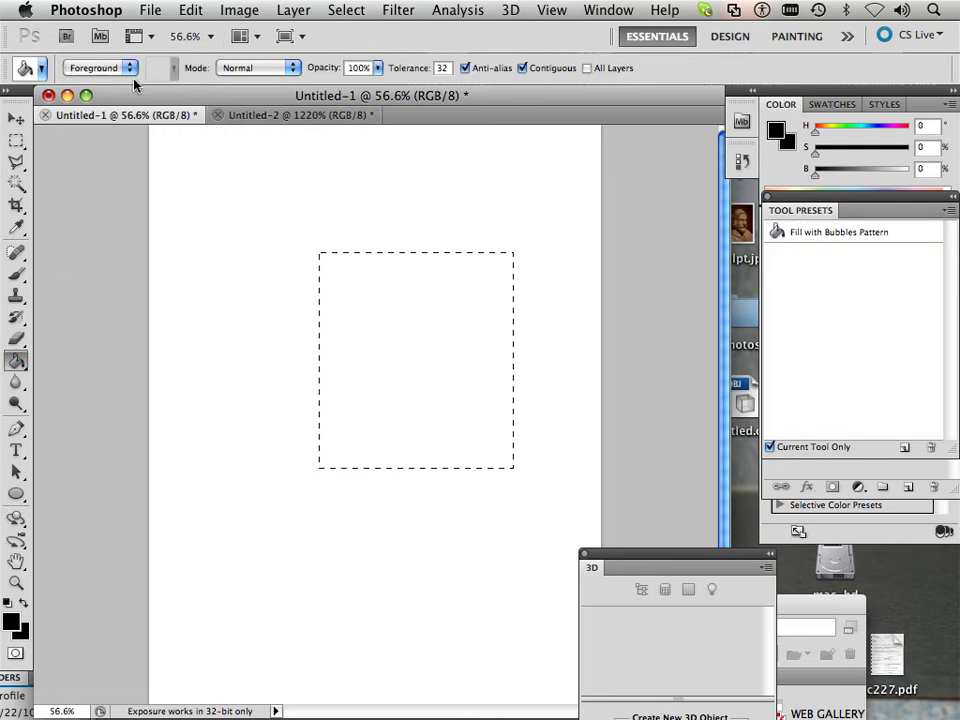
left_click(100, 67)
left_click(100, 80)
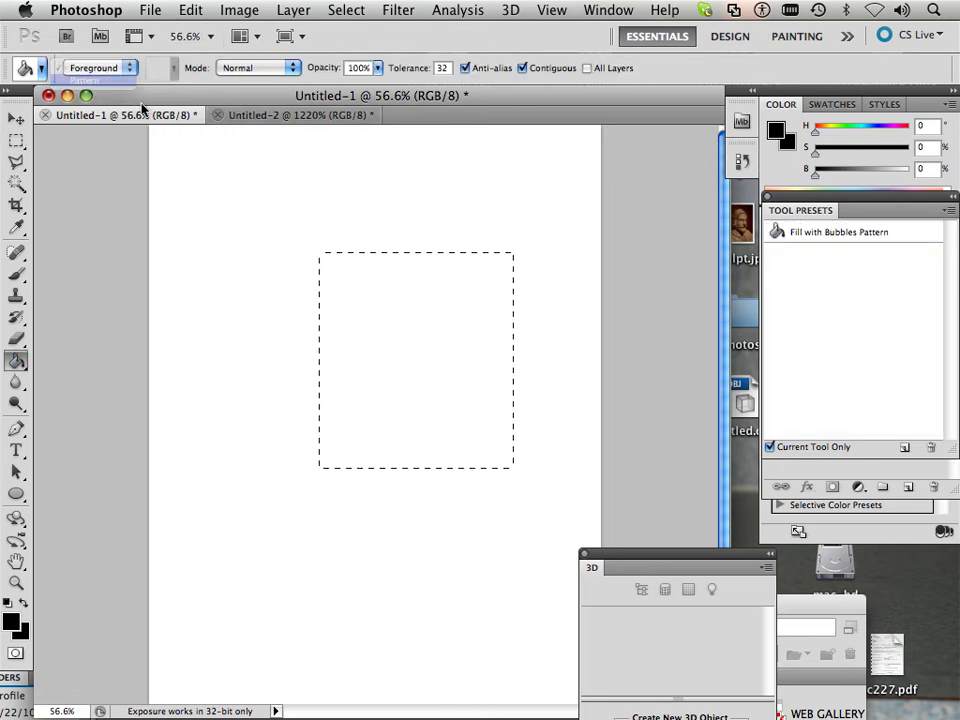
left_click(160, 67)
left_click(101, 140)
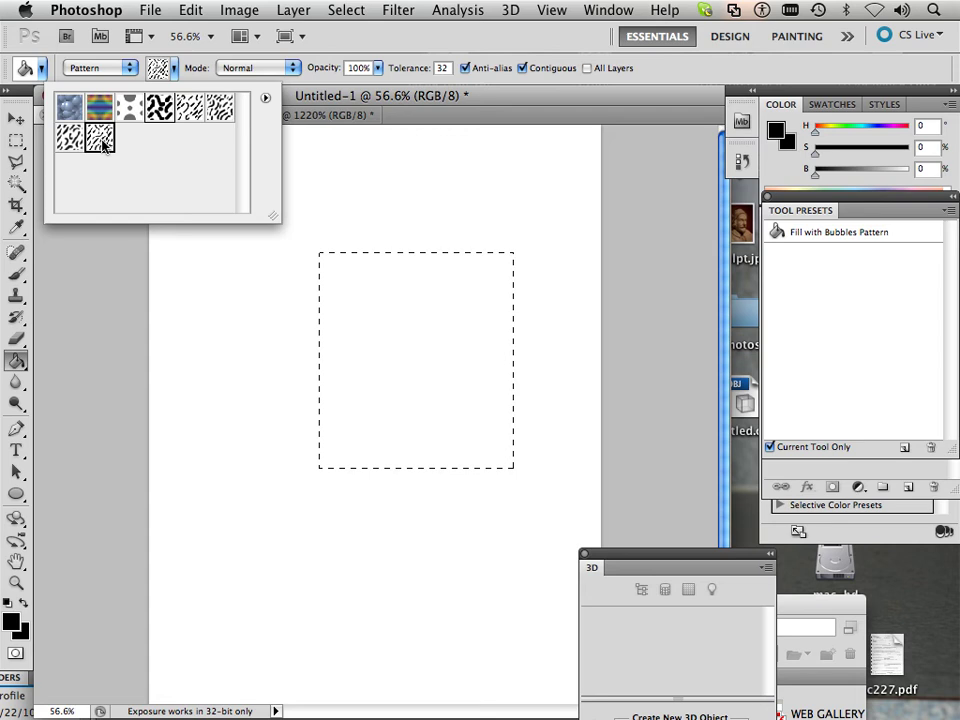
left_click(104, 143)
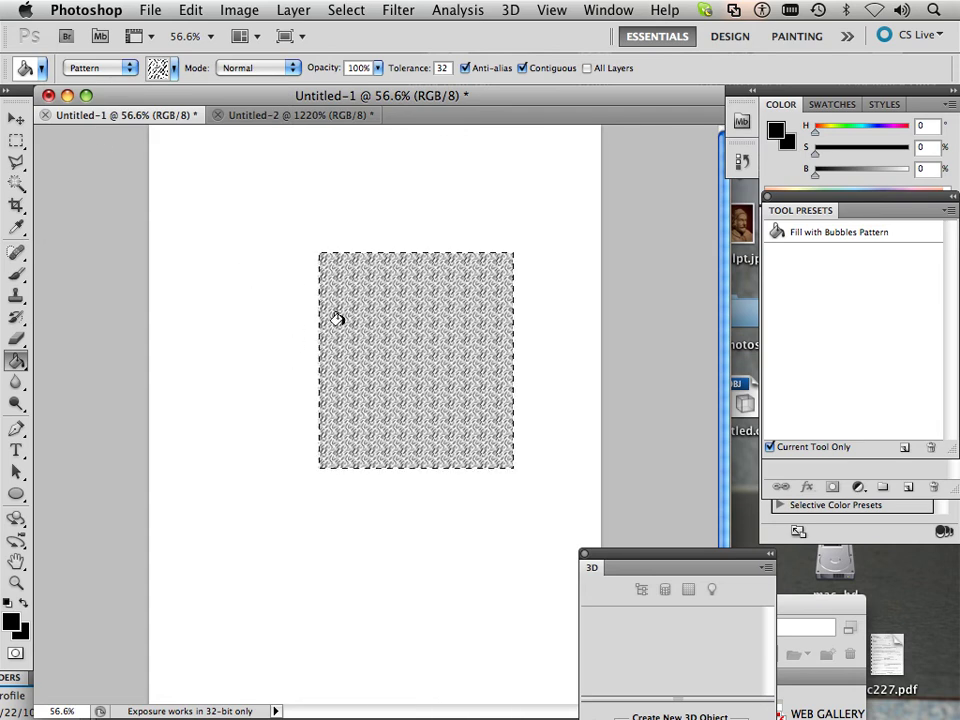
scroll(435, 289, "up", 5)
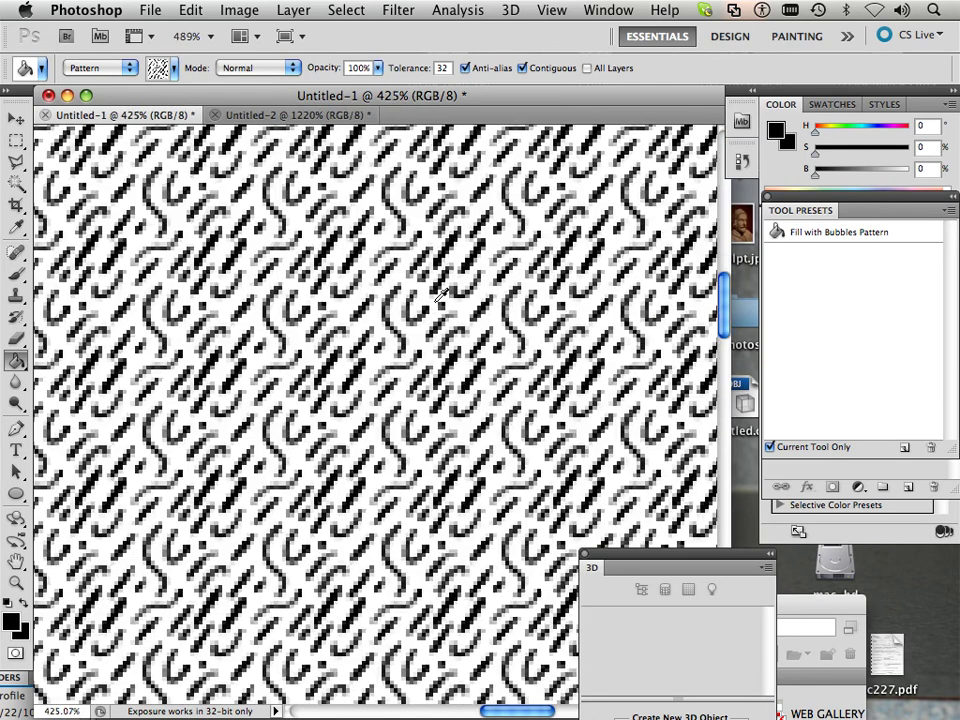
scroll(440, 295, "down", 2)
scroll(440, 295, "down", 2)
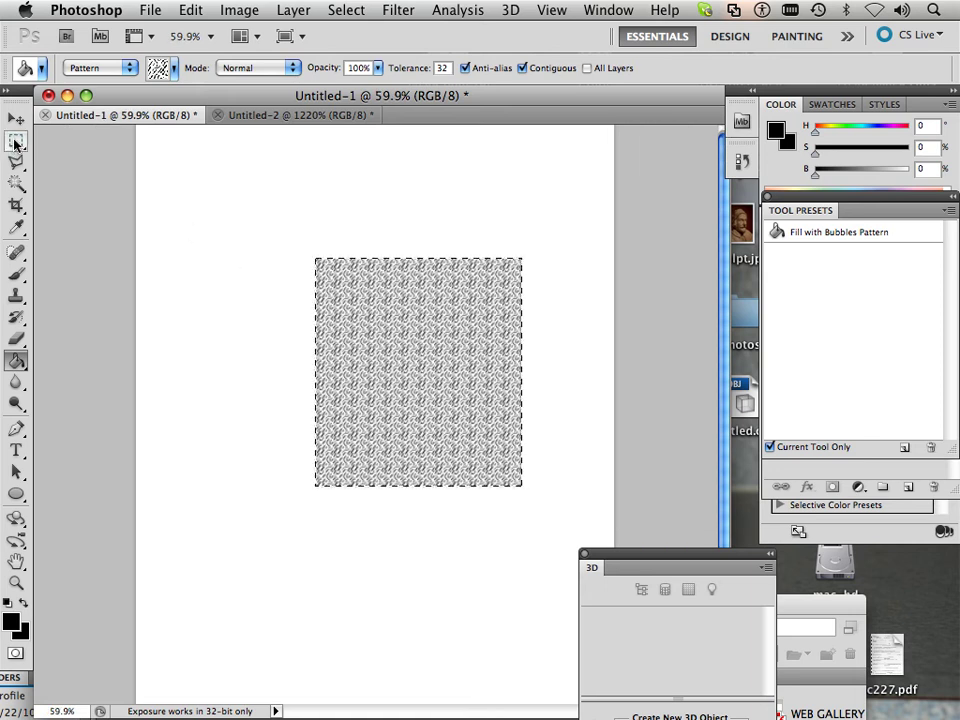
left_click(16, 119)
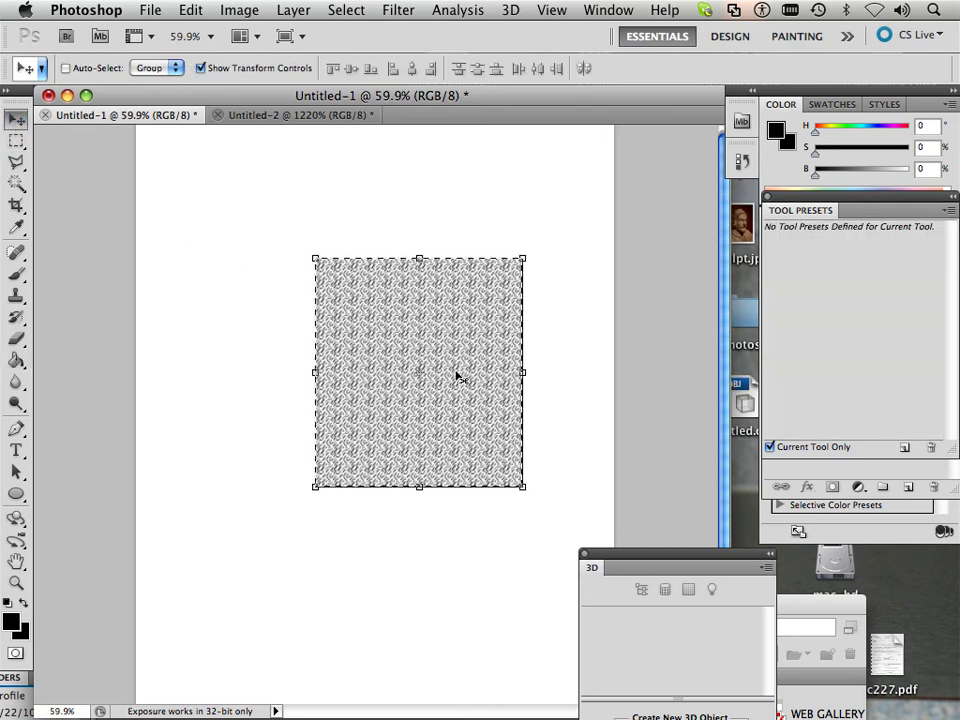
Step: Delete the pattern fill and add a new empty Layer 1 via the Layers panel
key("Delete")
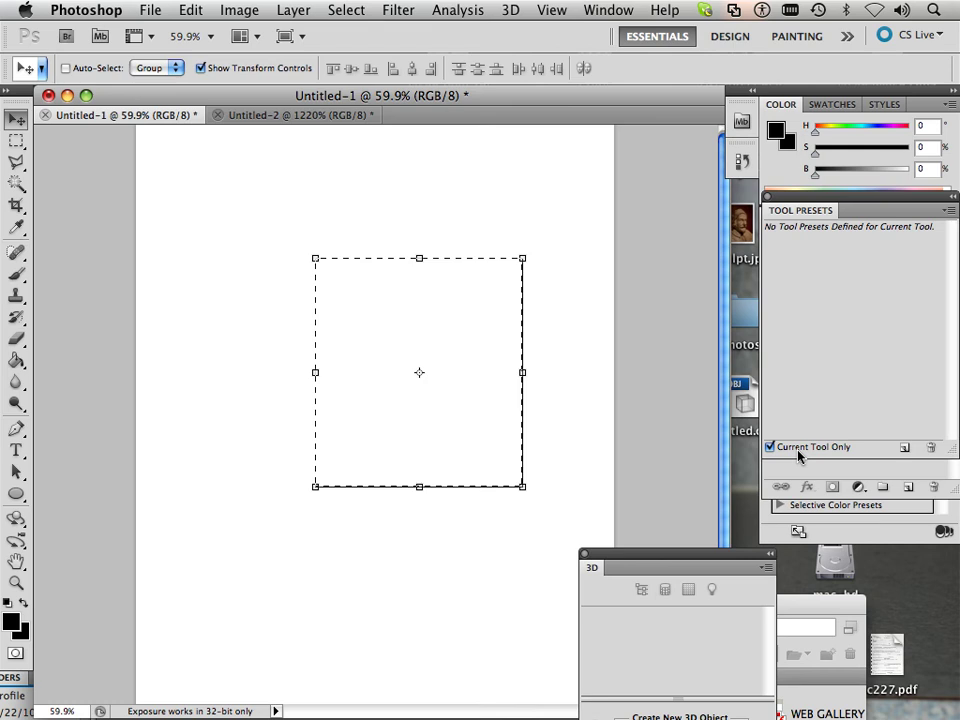
left_click(608, 10)
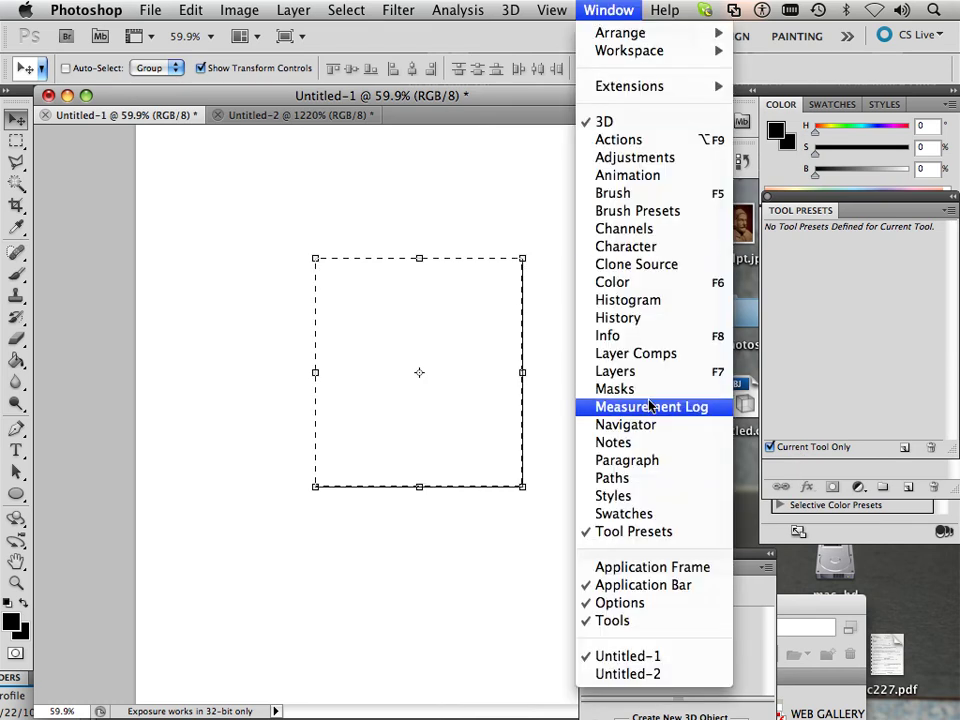
left_click(620, 371)
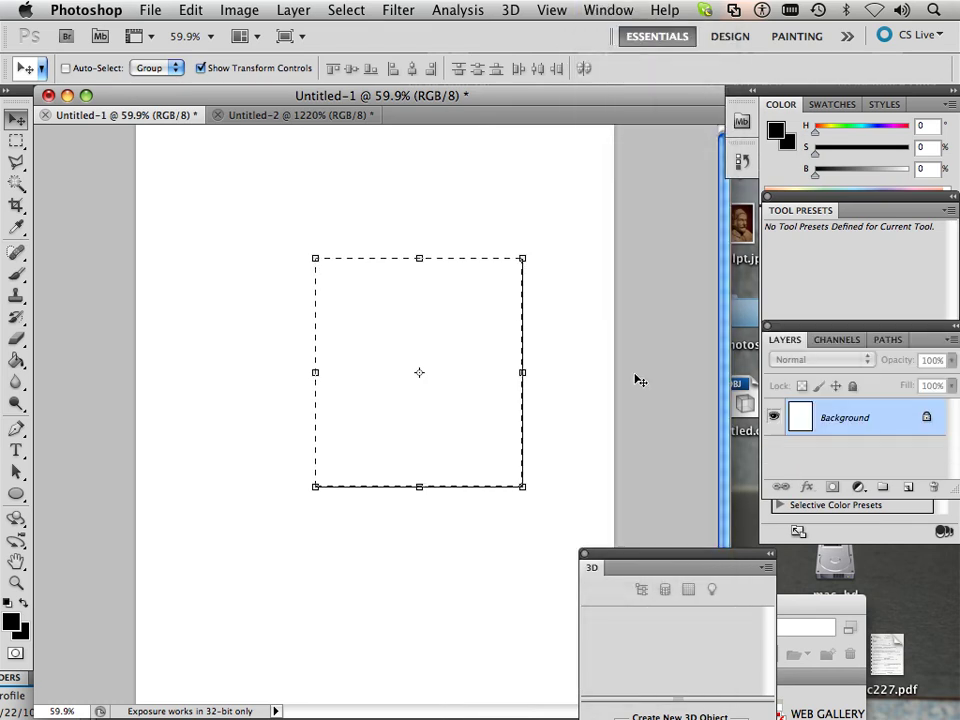
left_click(911, 487)
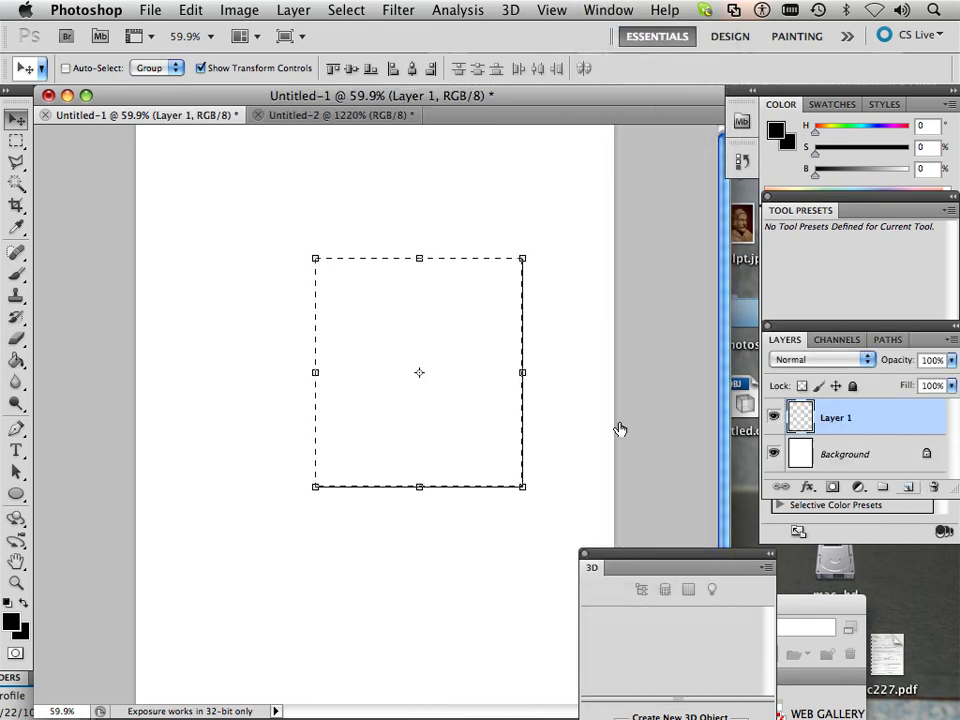
Step: Fill the square on Layer 1 with the bubbles pattern, deselect, and nudge it left and down
left_click(14, 360)
left_click(403, 368)
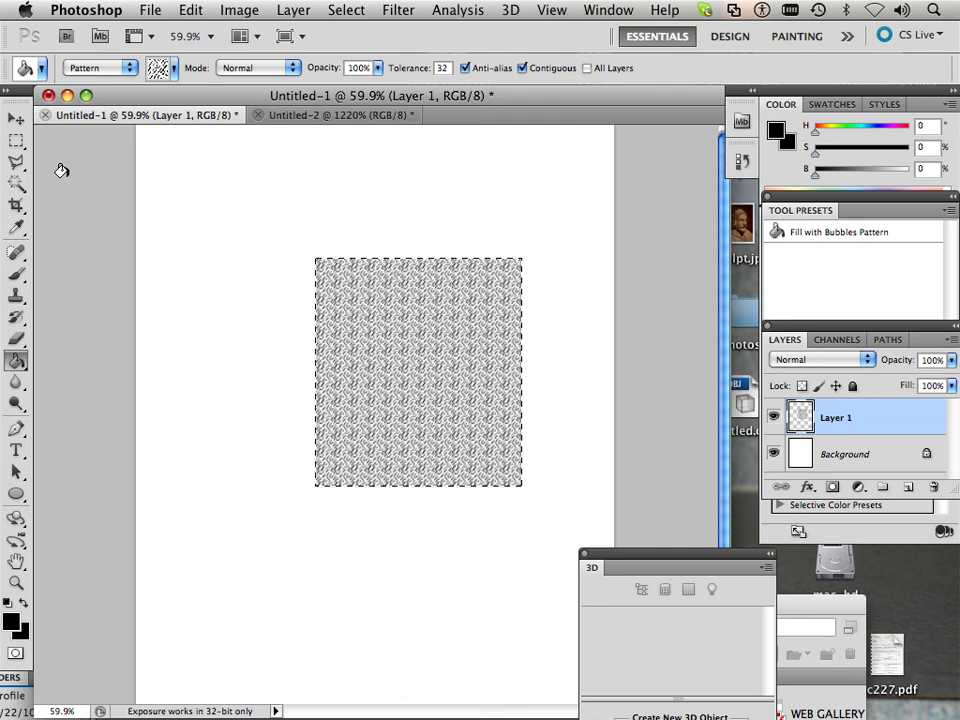
left_click(16, 118)
left_click(346, 10)
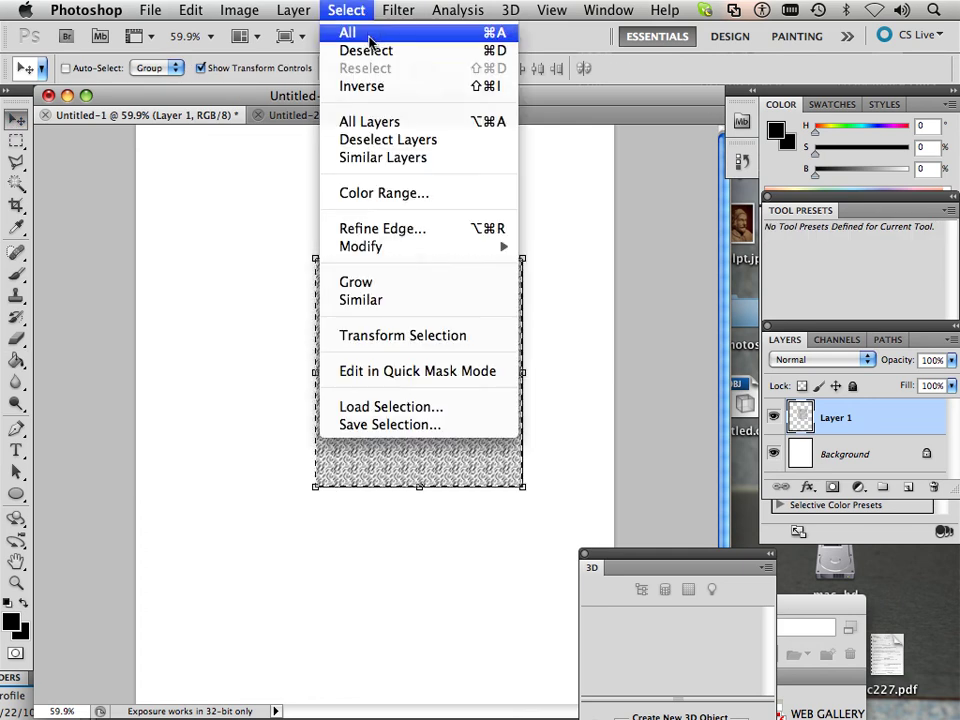
left_click(366, 51)
left_click_drag(403, 388, 371, 396)
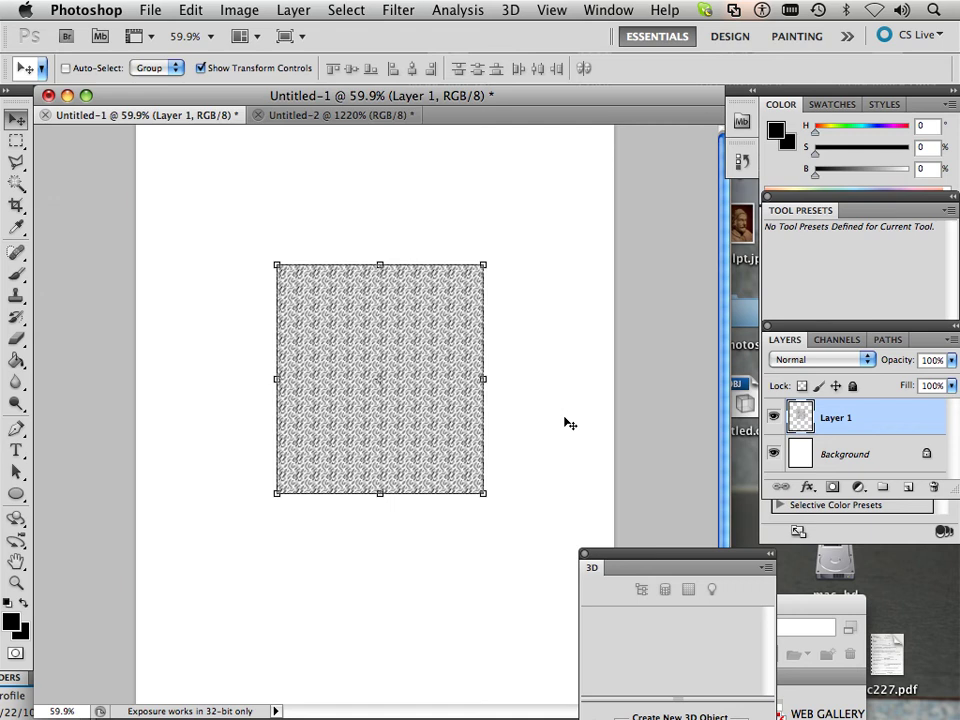
Step: Load Layer 1's pixels as a selection and pick a smaller Light Black brush preset
left_click(800, 417, "super")
left_click(16, 273)
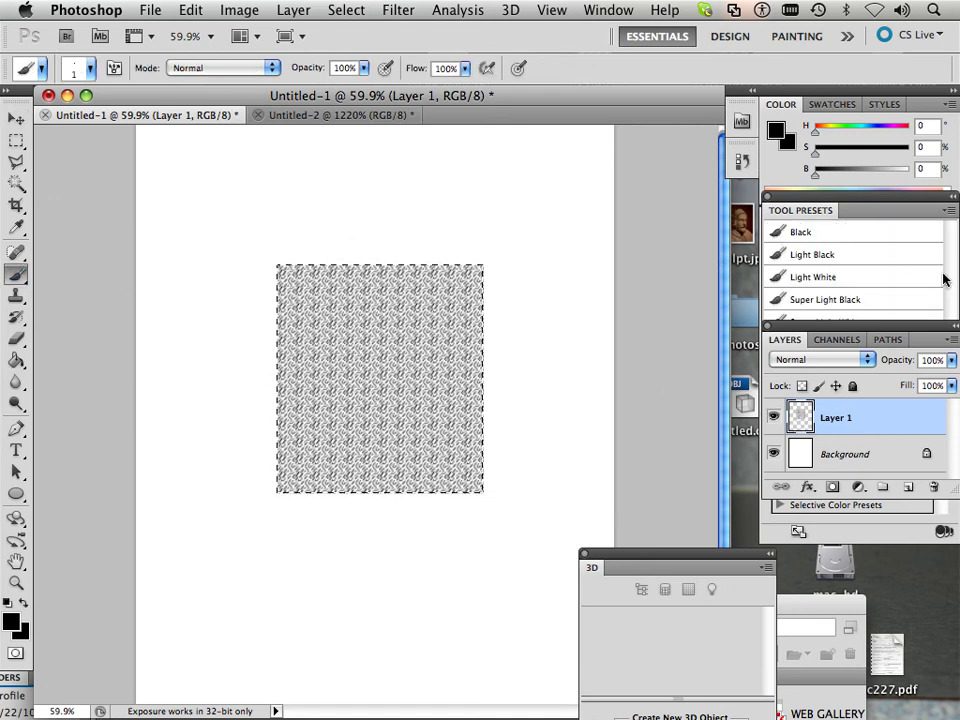
left_click_drag(812, 218, 607, 222)
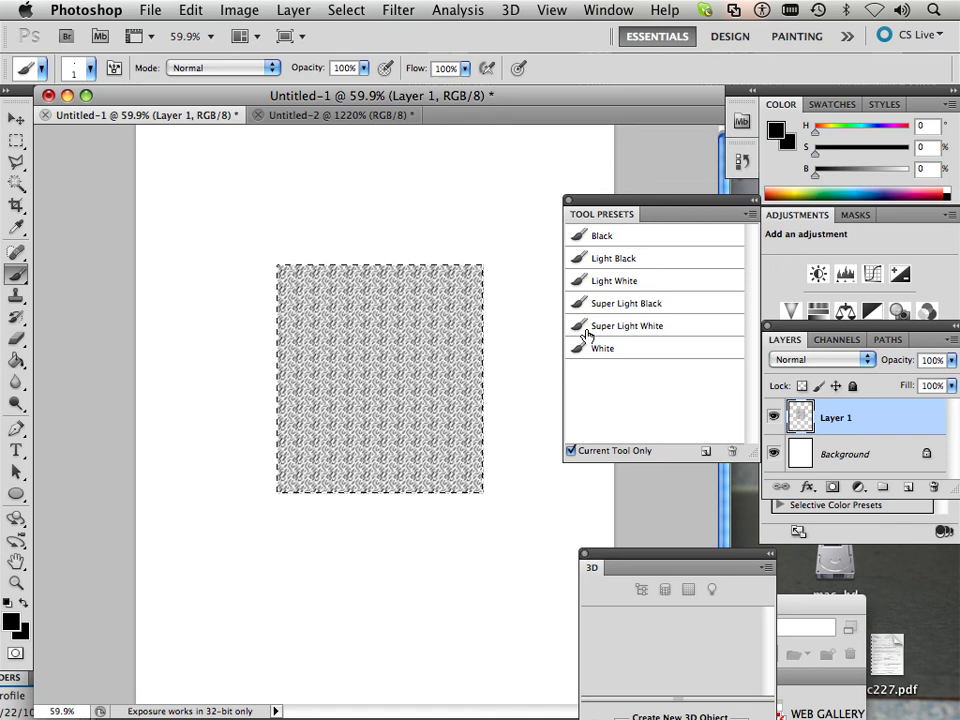
left_click(611, 258)
key("bracketleft")
key("bracketleft")
key("bracketleft")
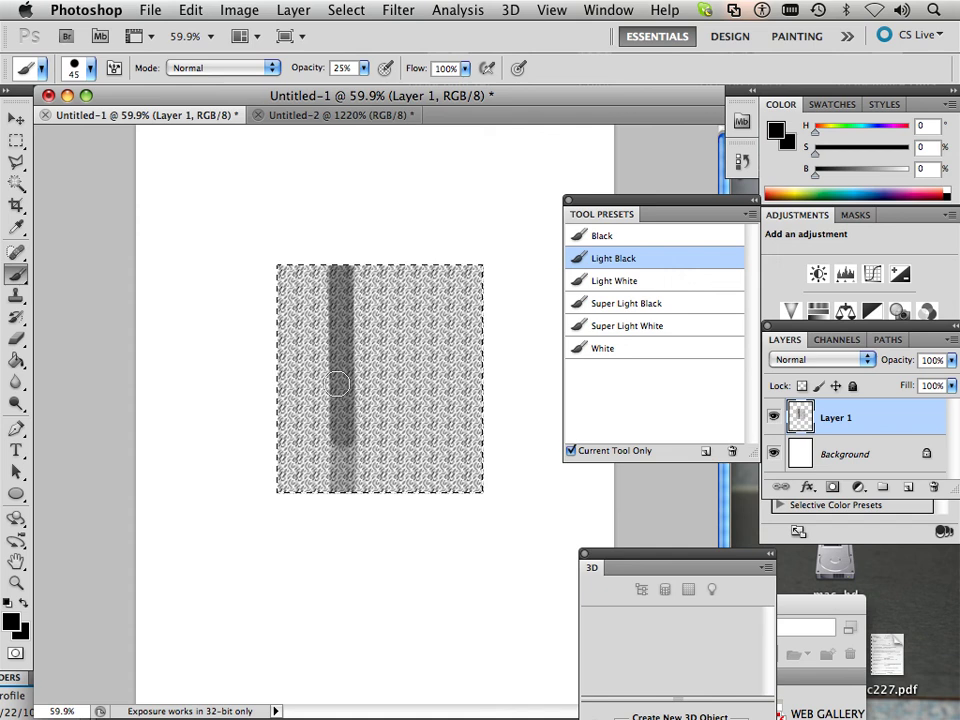
Step: Paint trial dark fold stripes on the square, then undo them
left_click_drag(338, 384, 334, 602)
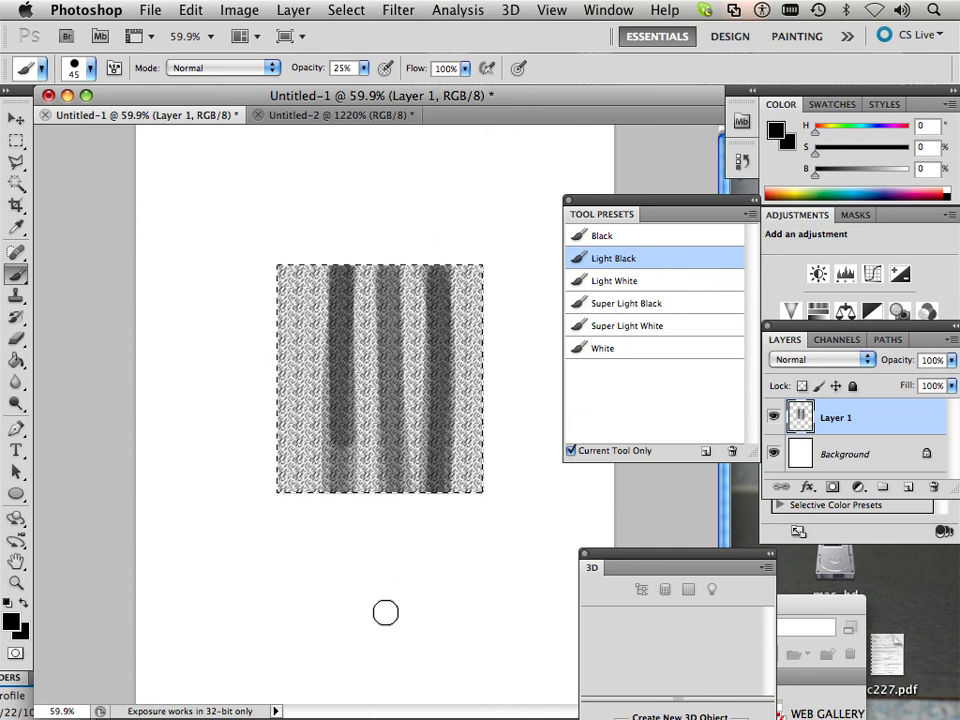
left_click_drag(290, 268, 298, 264)
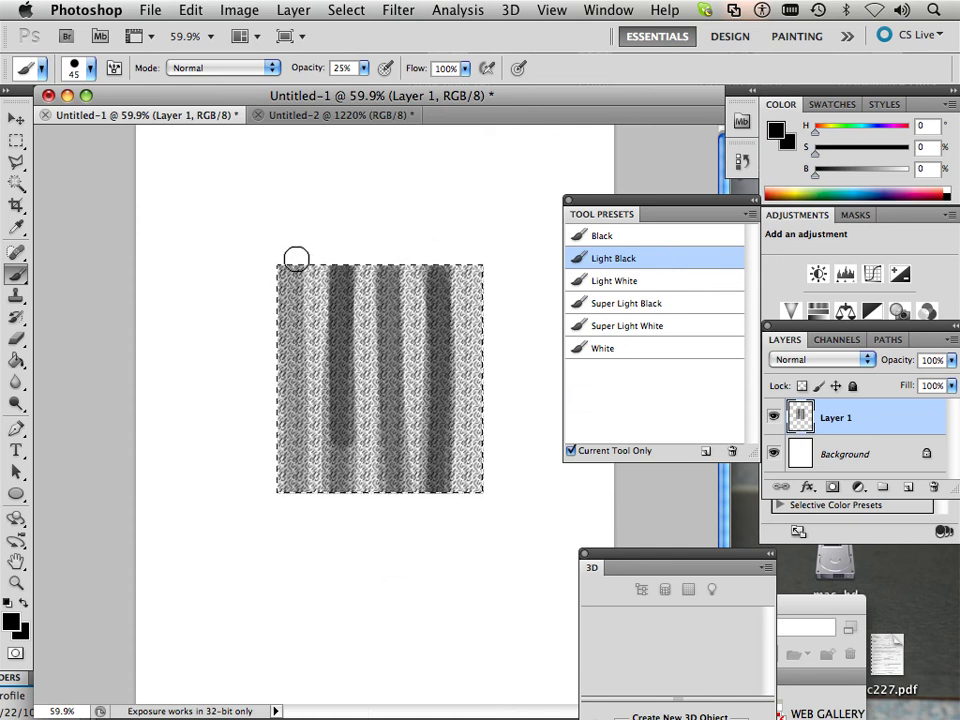
key("super+alt+z")
key("super+alt+z")
key("super+alt+z")
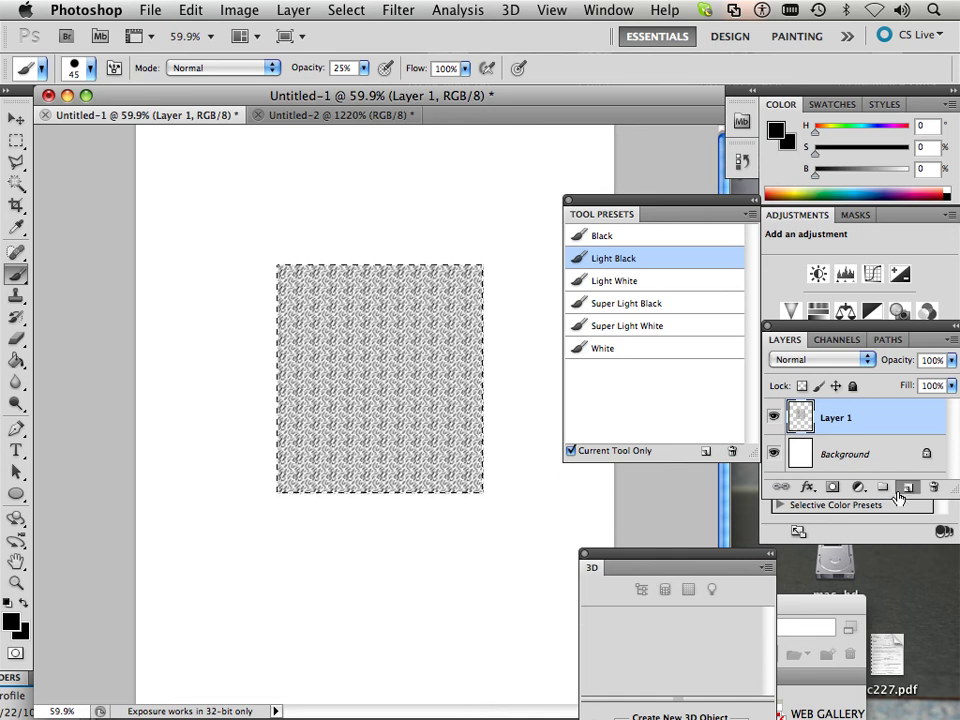
Step: Add a new Layer 2 and paint dark fold stripes near the left side with Light Black
key("super+shift+alt+n")
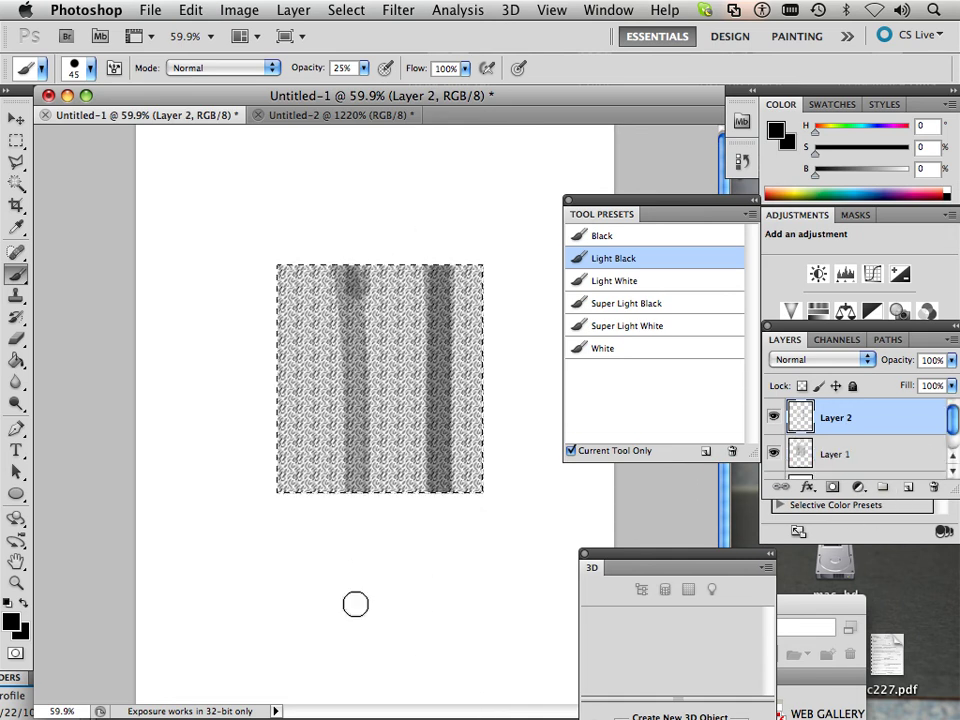
left_click(349, 617, "shift")
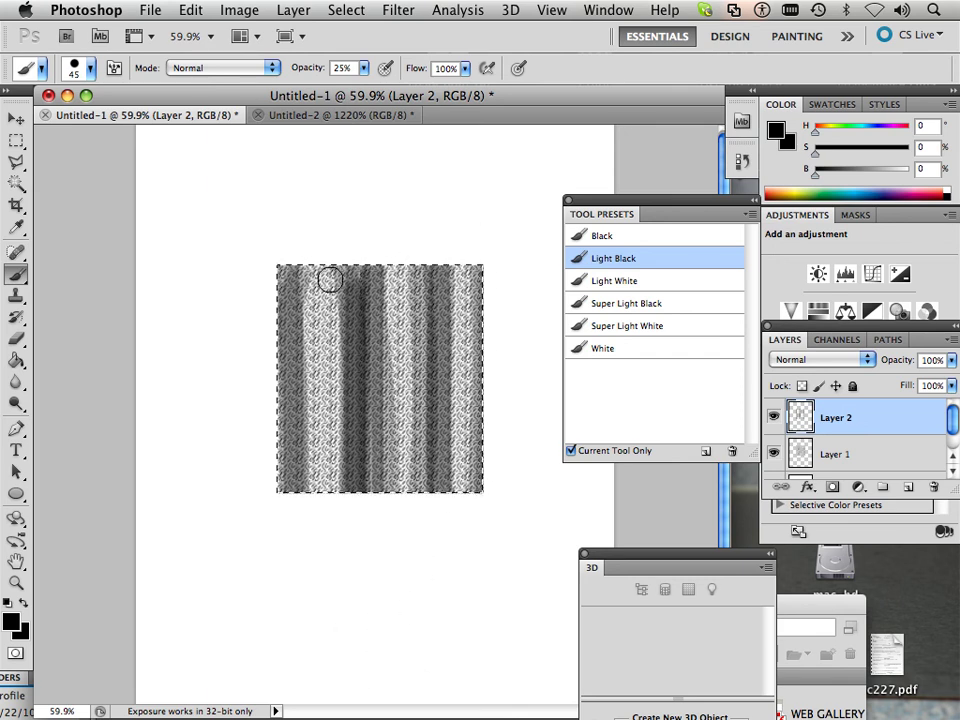
left_click_drag(310, 369, 318, 490)
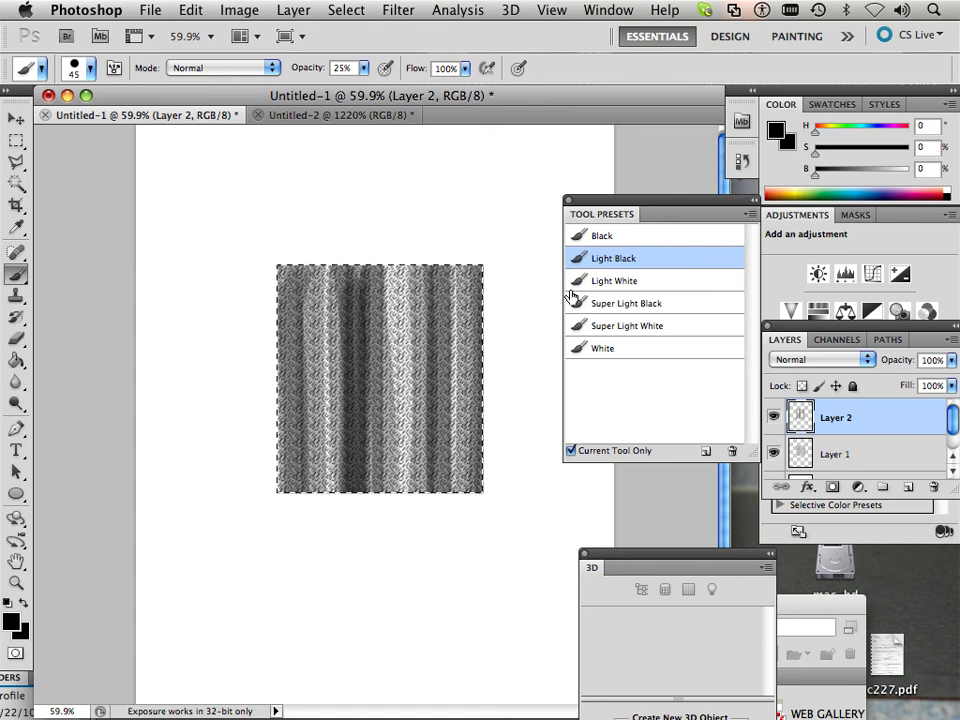
Step: Paint light highlight stripes across the middle and right with the Light White preset
left_click(613, 283)
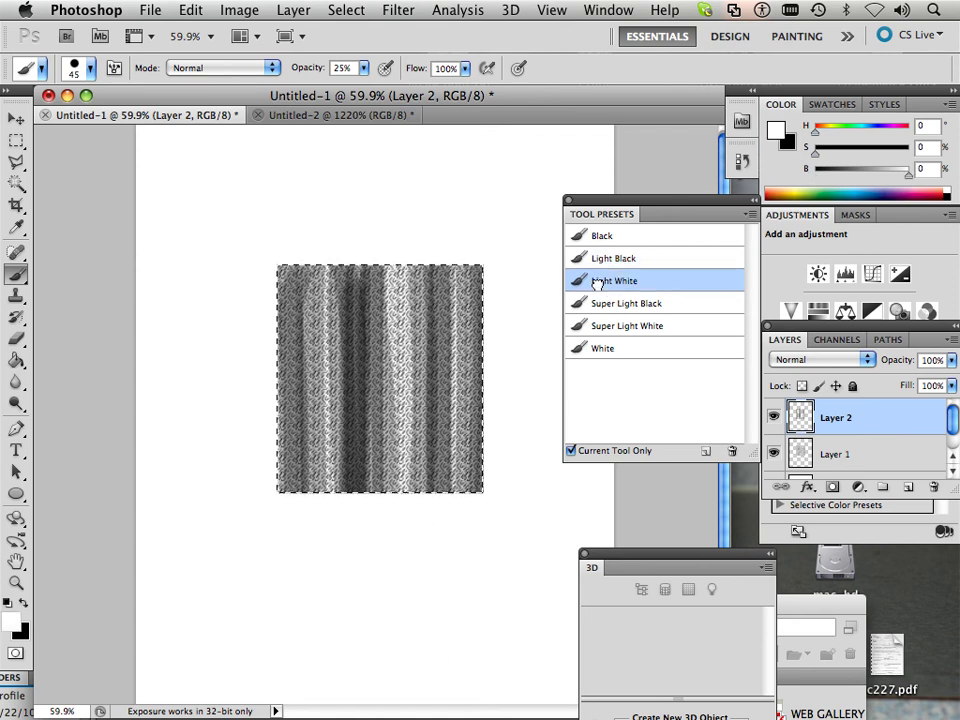
left_click_drag(400, 270, 400, 376)
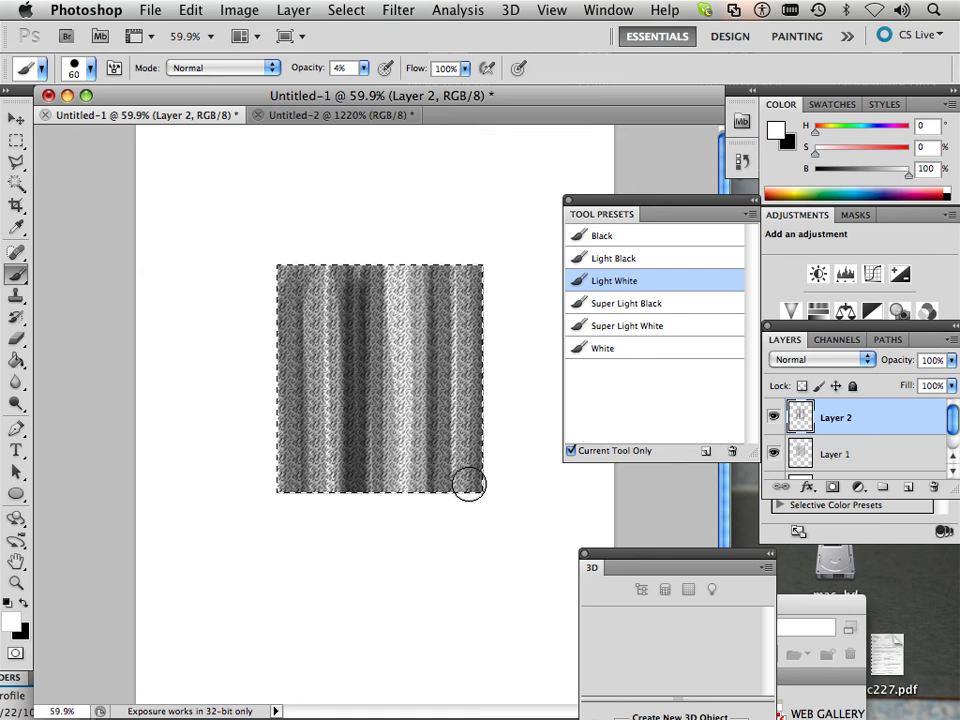
mouse_move(469, 566)
left_mouse_down()
mouse_move(468, 248)
mouse_move(463, 420)
left_mouse_up()
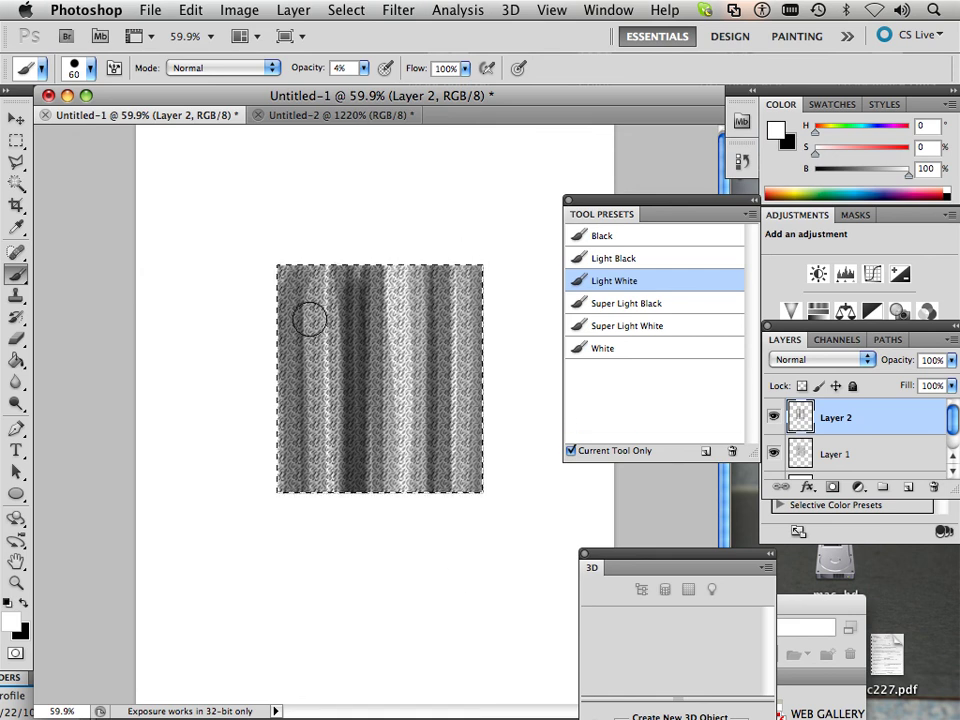
mouse_move(328, 527)
left_mouse_down()
mouse_move(330, 248)
mouse_move(326, 403)
mouse_move(326, 263)
left_mouse_up()
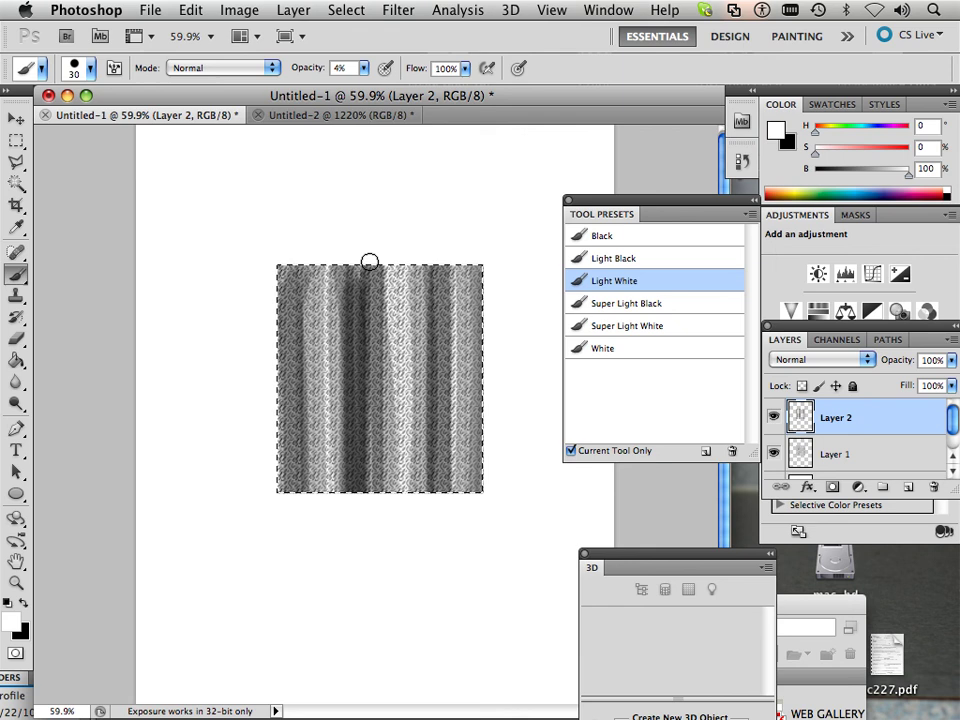
left_click_drag(358, 617, 393, 460)
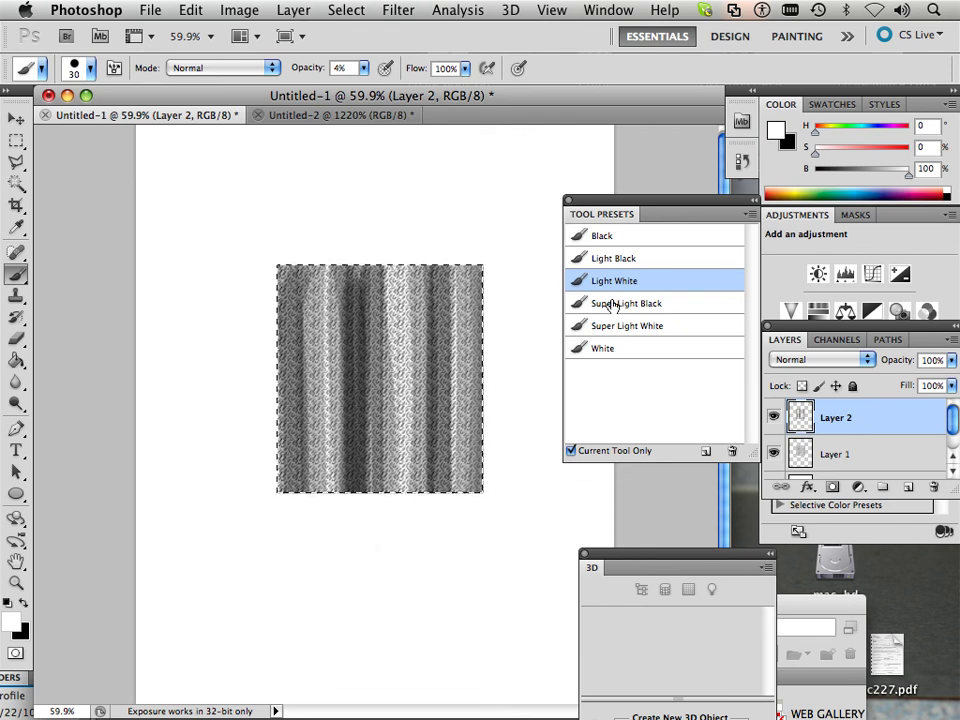
Step: Switch back to the Light Black preset and deselect the striped square
left_click(608, 258)
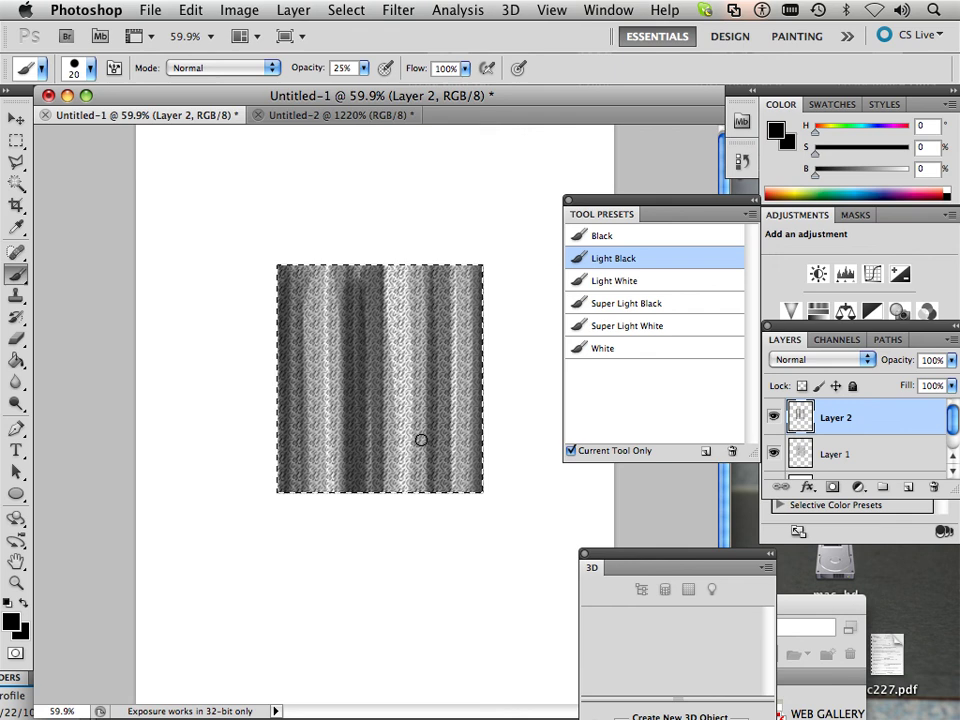
left_click(354, 18)
left_click(351, 47)
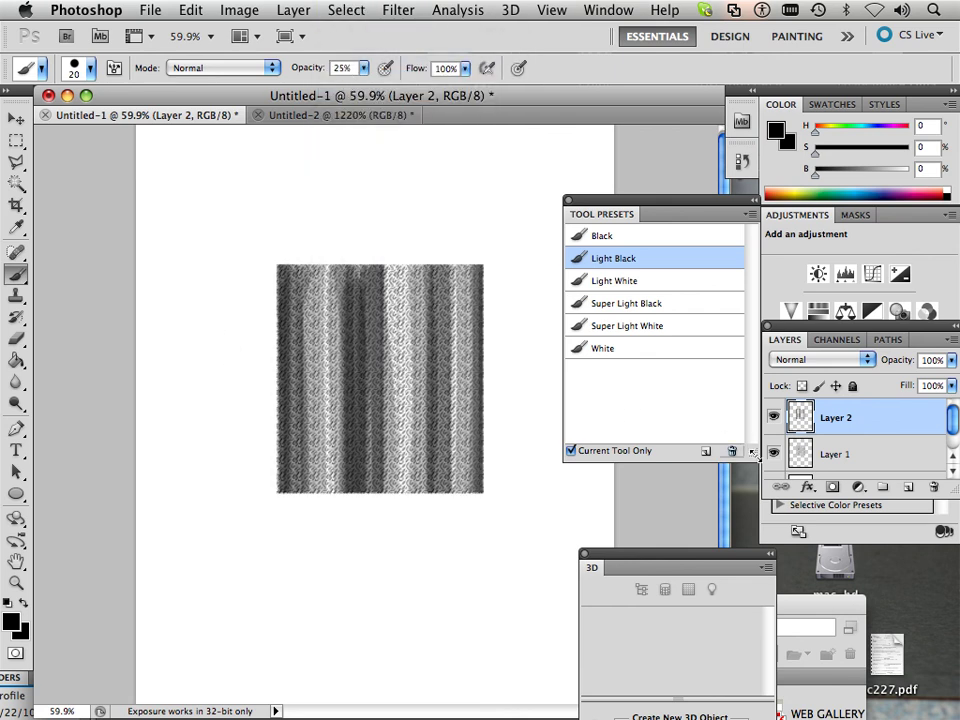
Step: Make Layer 1 active, zoom in, and load its pixels as a selection
key("alt+bracketleft")
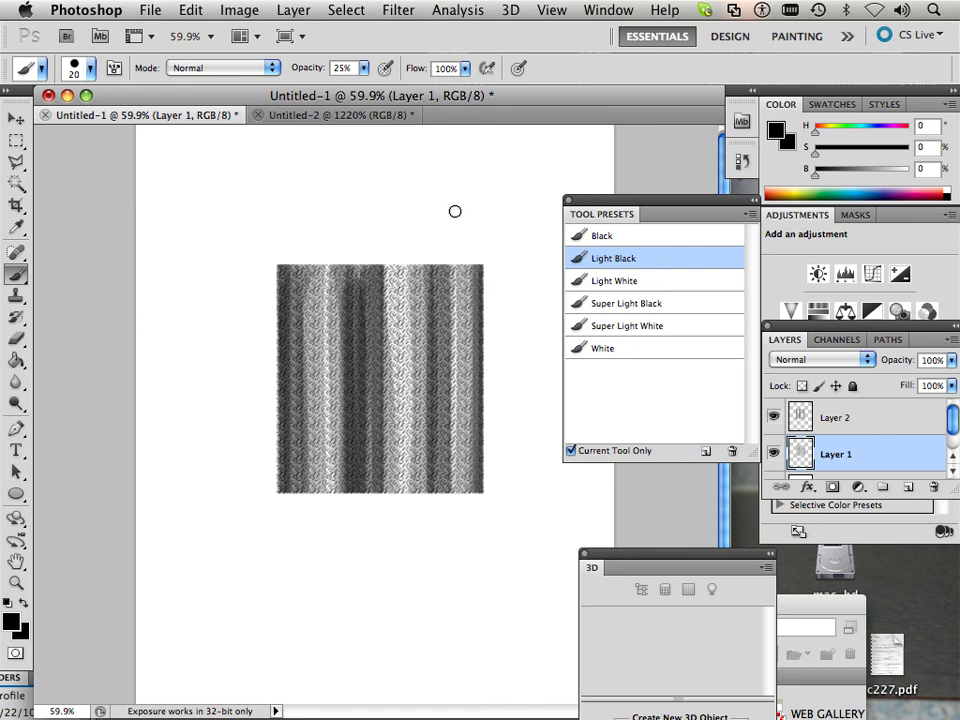
scroll(462, 204, "up", 5, "alt")
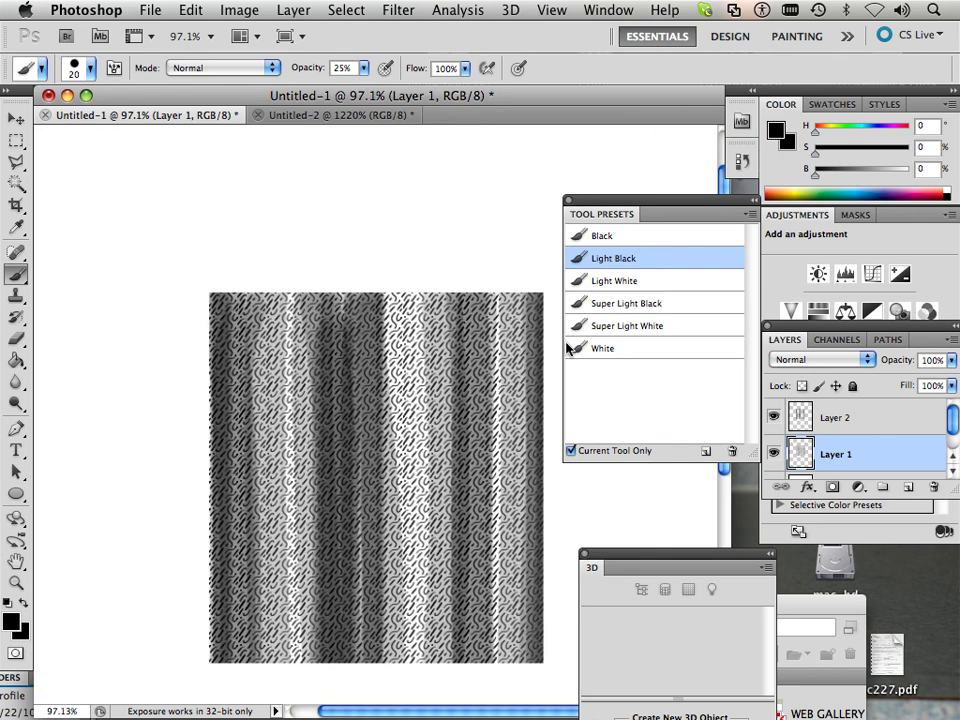
left_click(805, 458, "super")
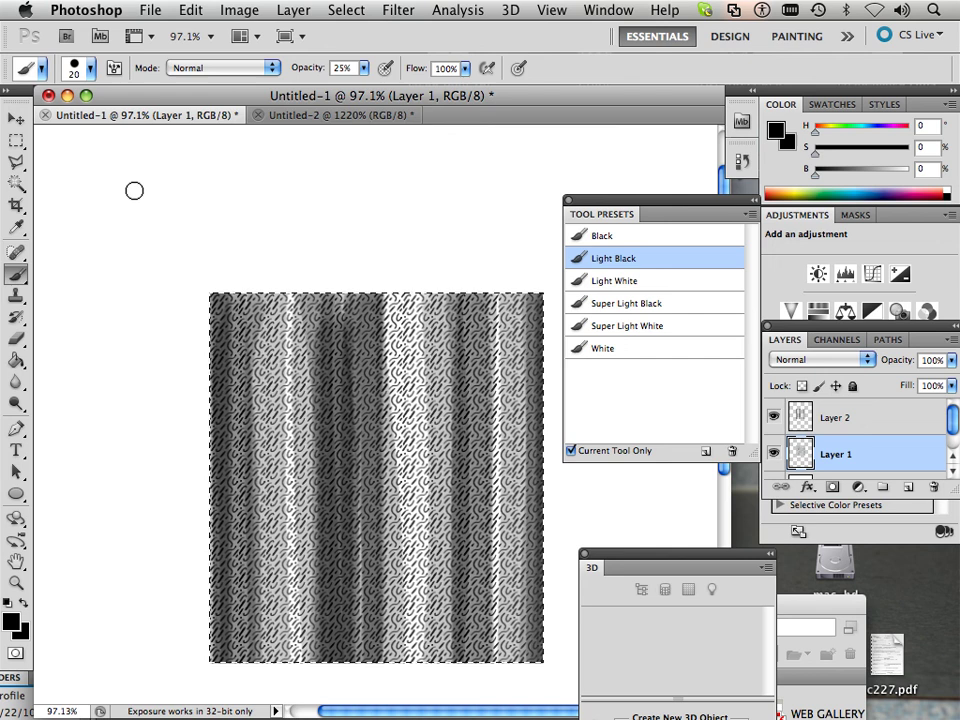
Step: Apply a Gaussian Blur of radius 1.3 pixels to Layer 1, then make Layer 2 active
left_click(397, 12)
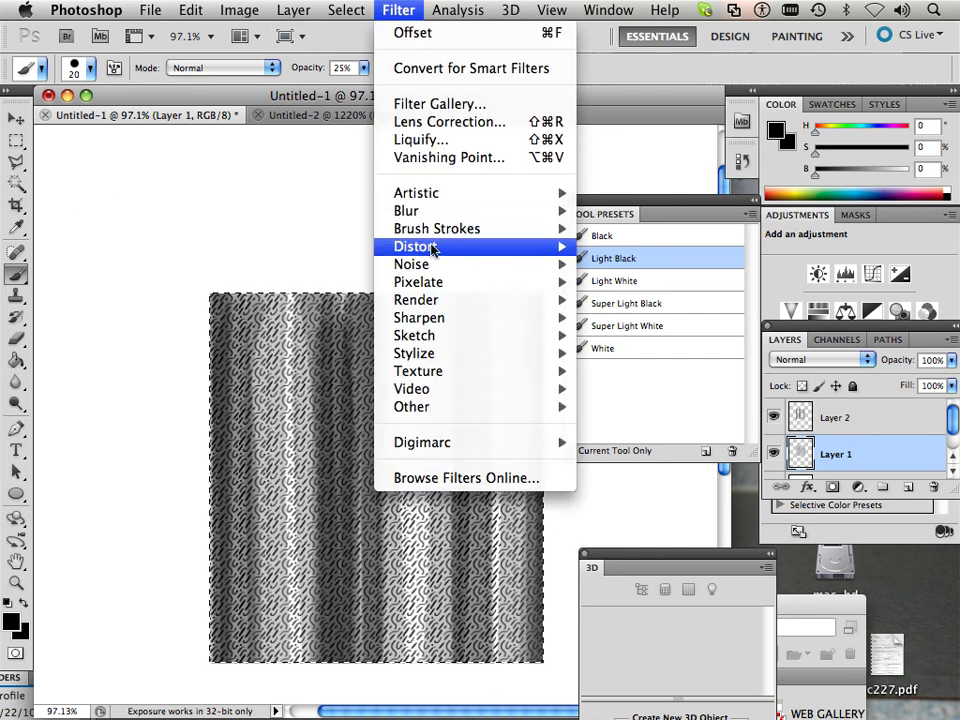
mouse_move(453, 218)
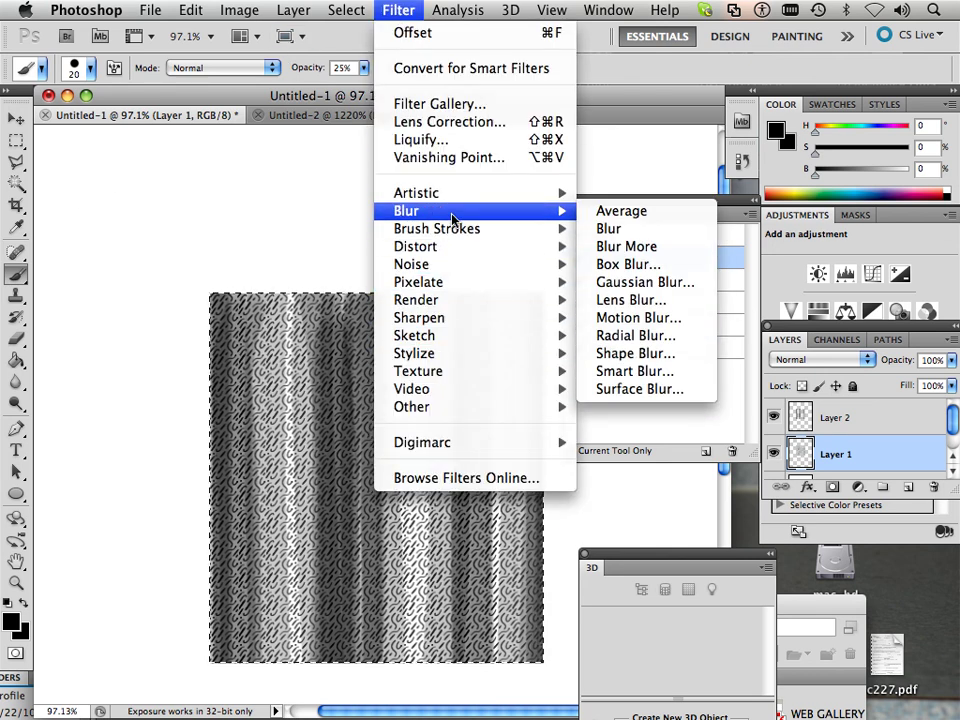
left_click(640, 282)
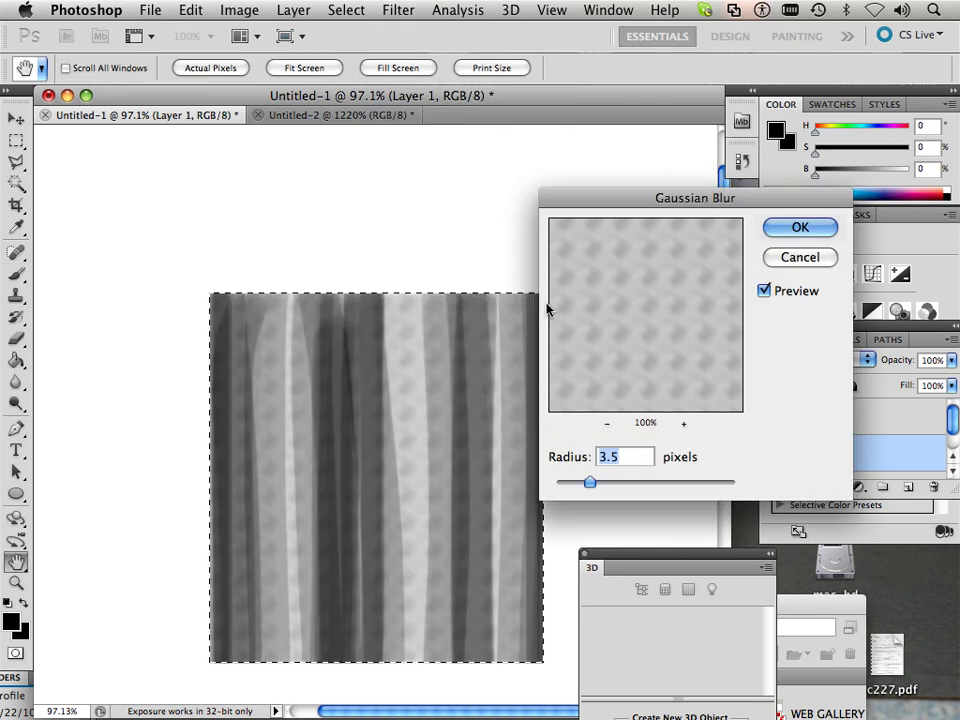
left_click_drag(589, 482, 570, 484)
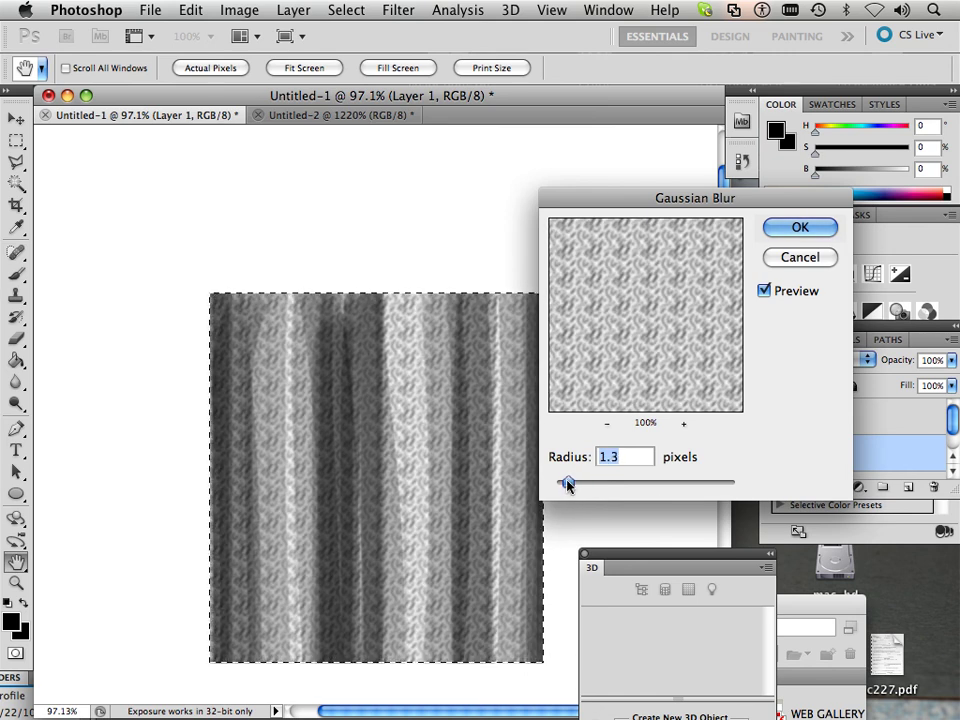
left_click(799, 228)
key("b")
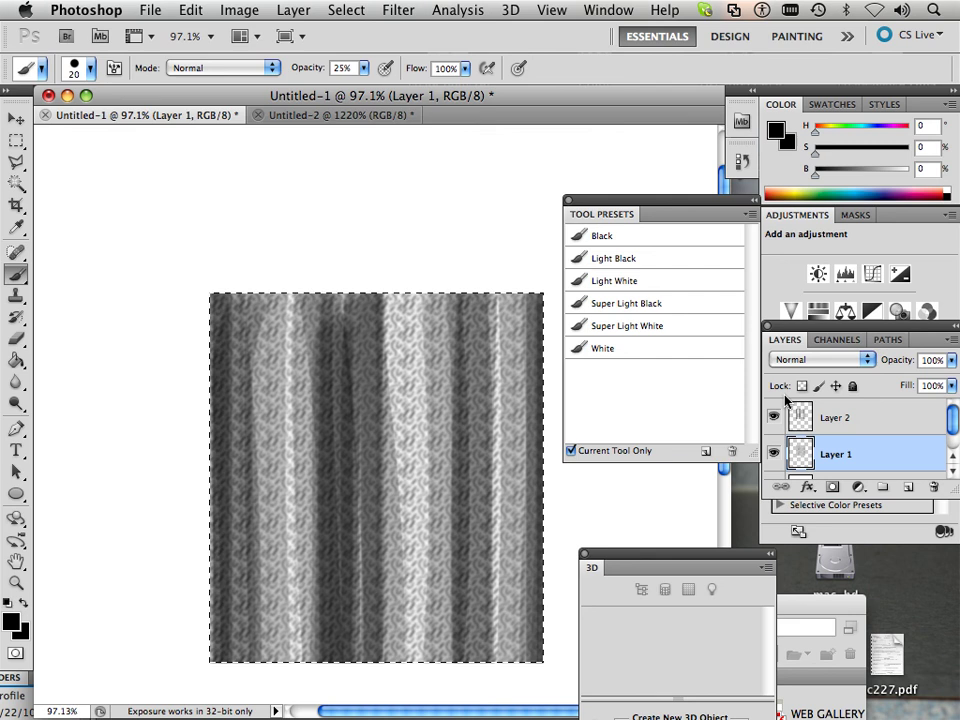
left_click(855, 418)
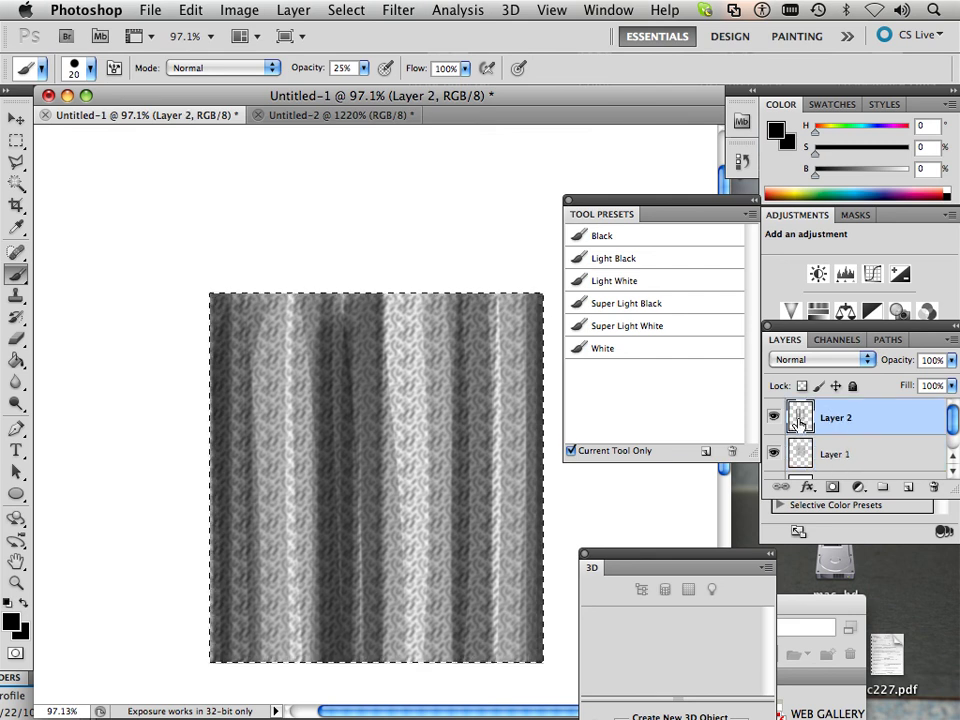
Step: Lower Layer 2's opacity to 83% and Copy Merged the visible cloth layers
left_click(952, 360)
mouse_move(940, 378)
left_mouse_down()
mouse_move(915, 385)
mouse_move(925, 388)
left_mouse_up()
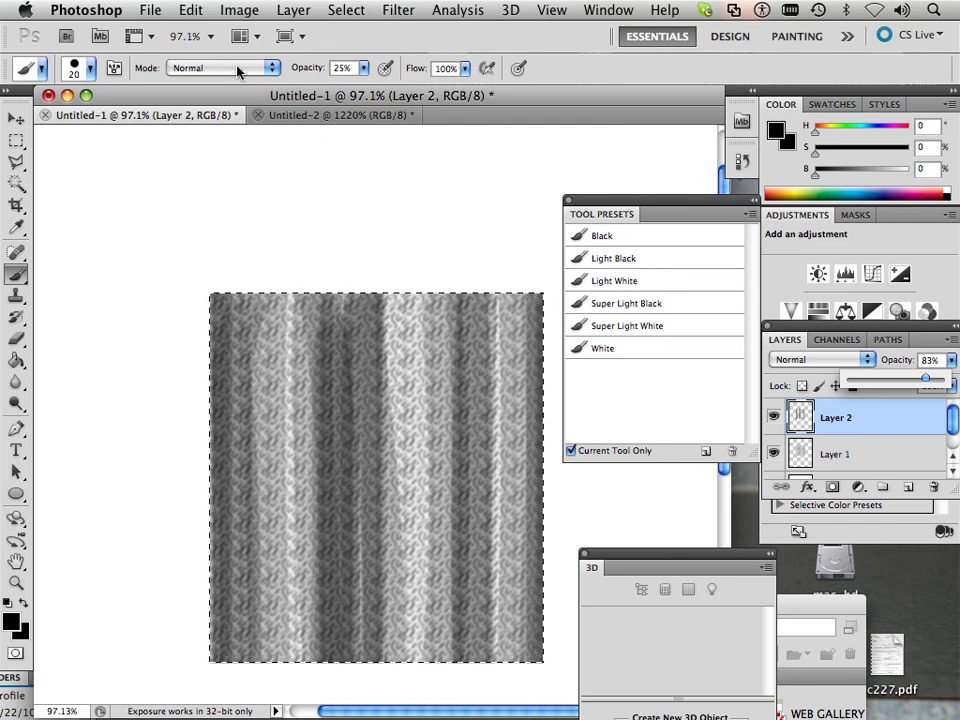
left_click(191, 12)
key("shift+super+c")
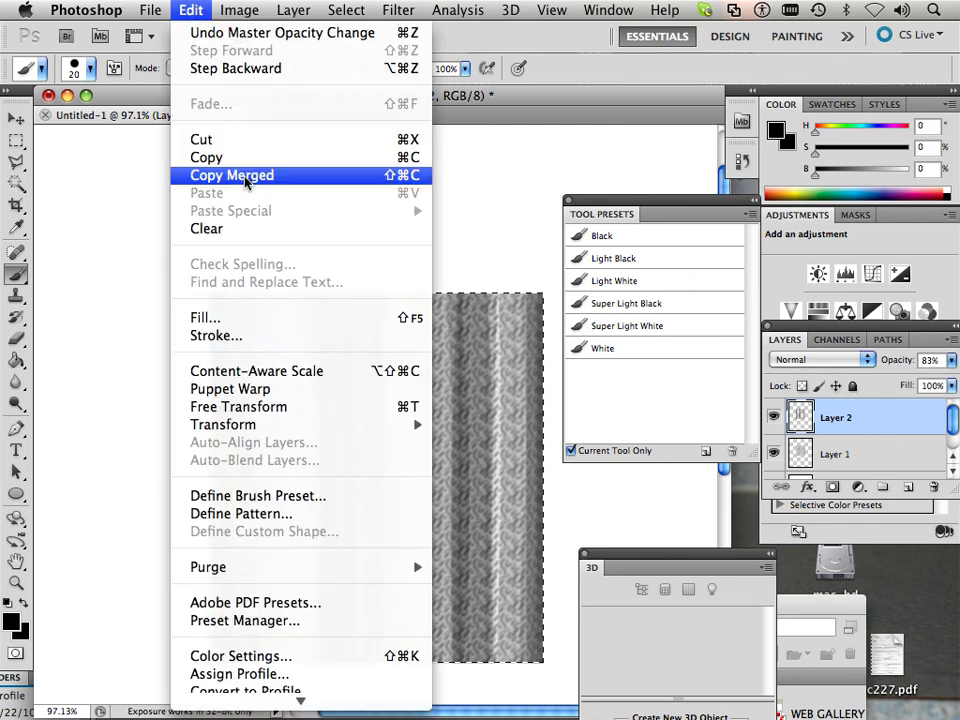
Step: Paste the merged cloth as Layer 3, hide Layer 2 and Layer 1, and zoom out
left_click(191, 12)
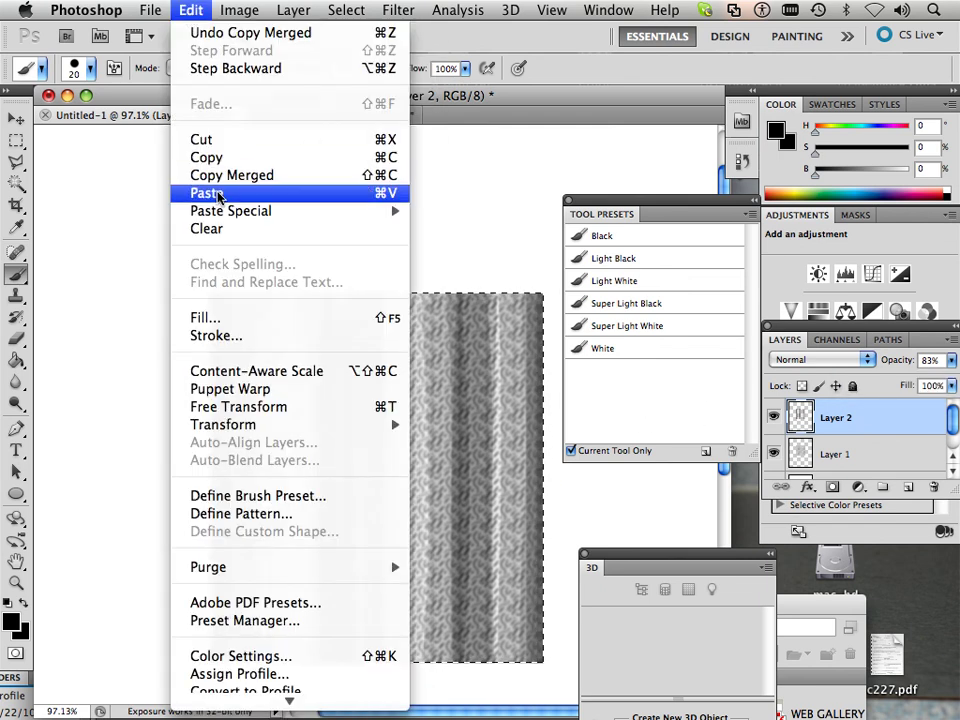
left_click(231, 195)
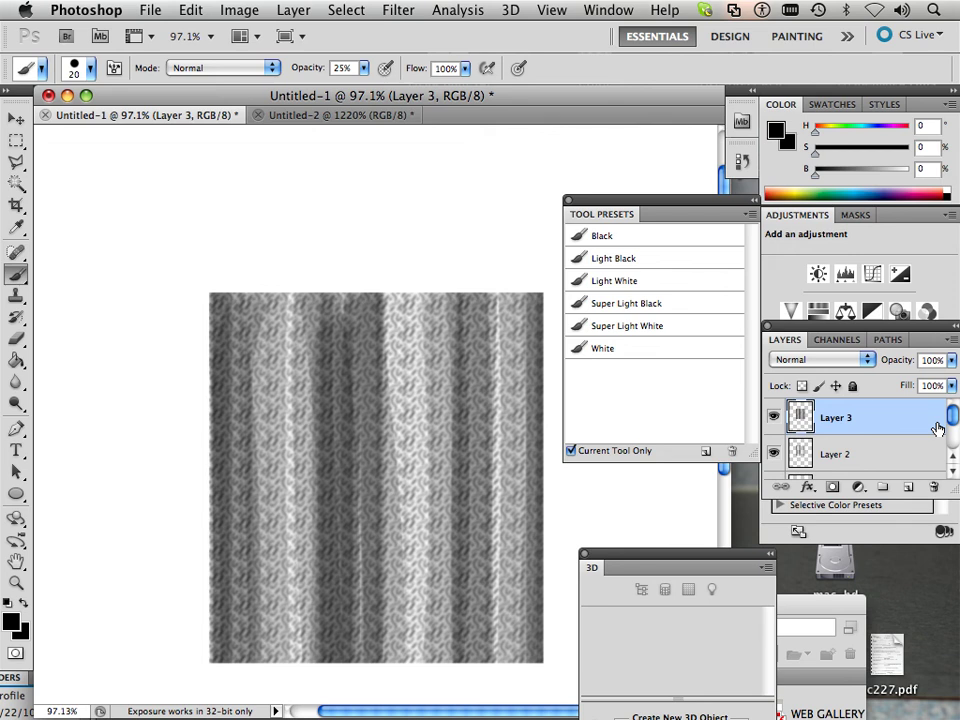
scroll(950, 425, "down", 1)
left_click(773, 453)
left_click(773, 417)
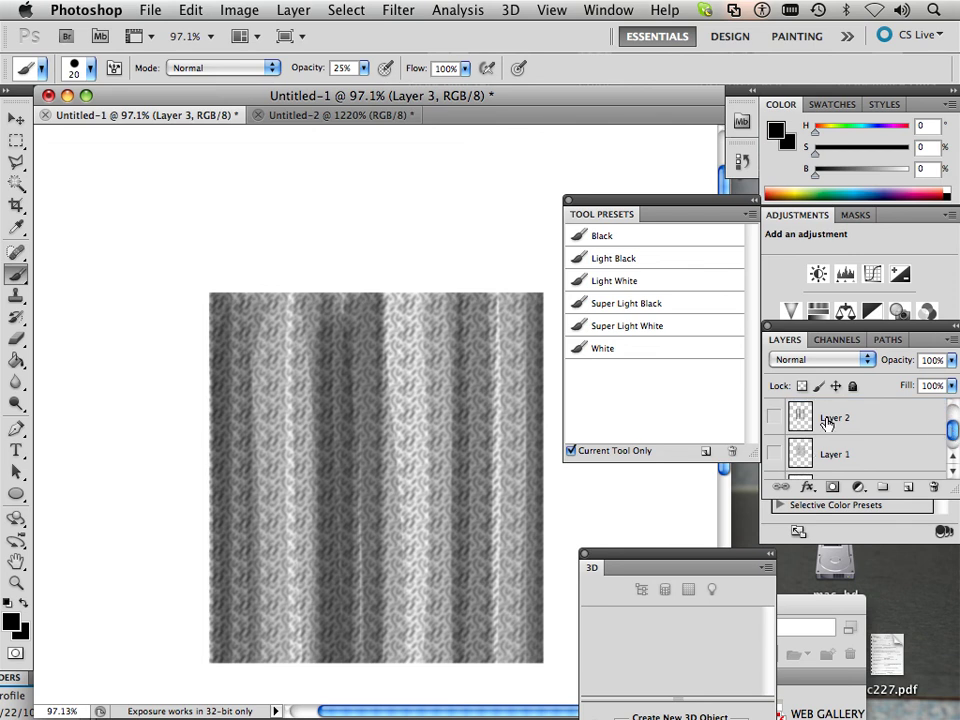
mouse_move(950, 430)
left_mouse_down()
mouse_move(949, 454)
mouse_move(951, 418)
left_mouse_up()
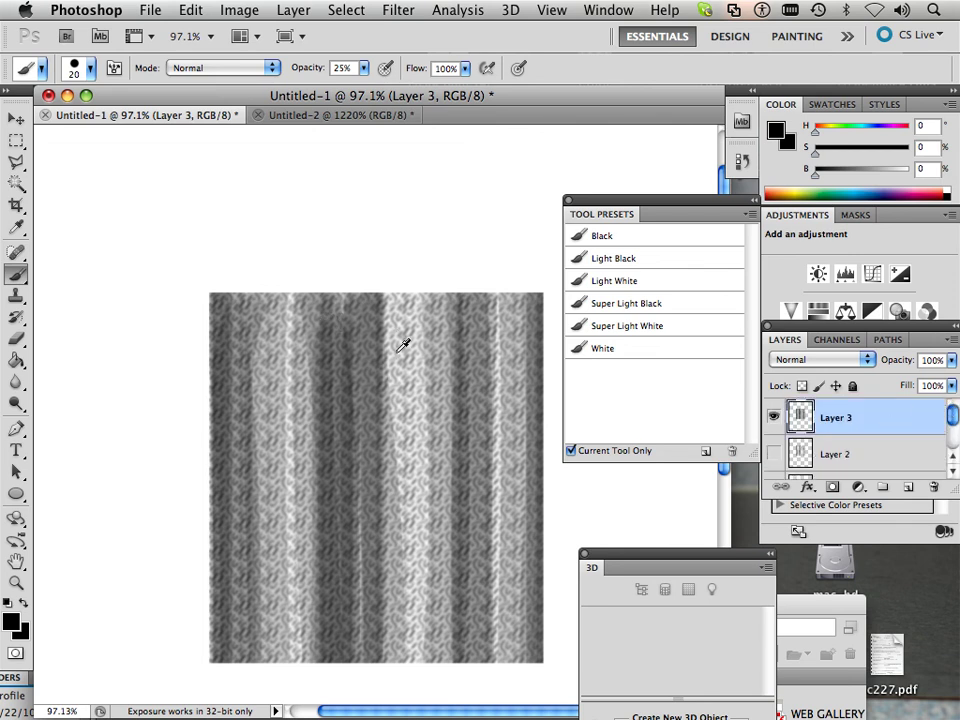
scroll(388, 368, "down", 4)
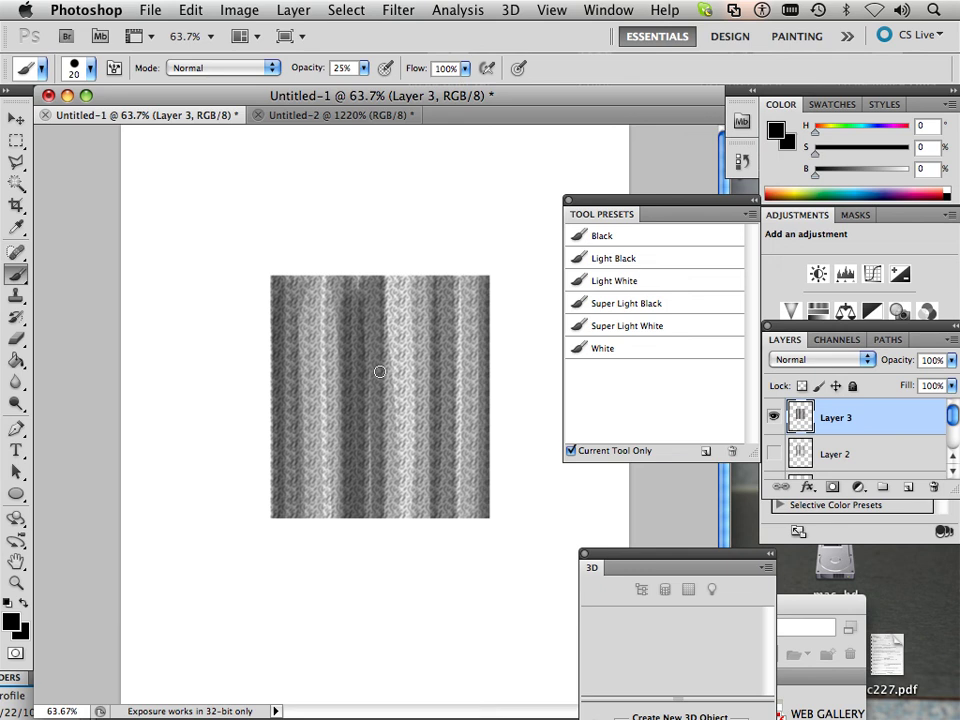
Step: Warp Layer 3 so the bottom hem curves down and the sides bend, then apply the warp
left_click(190, 10)
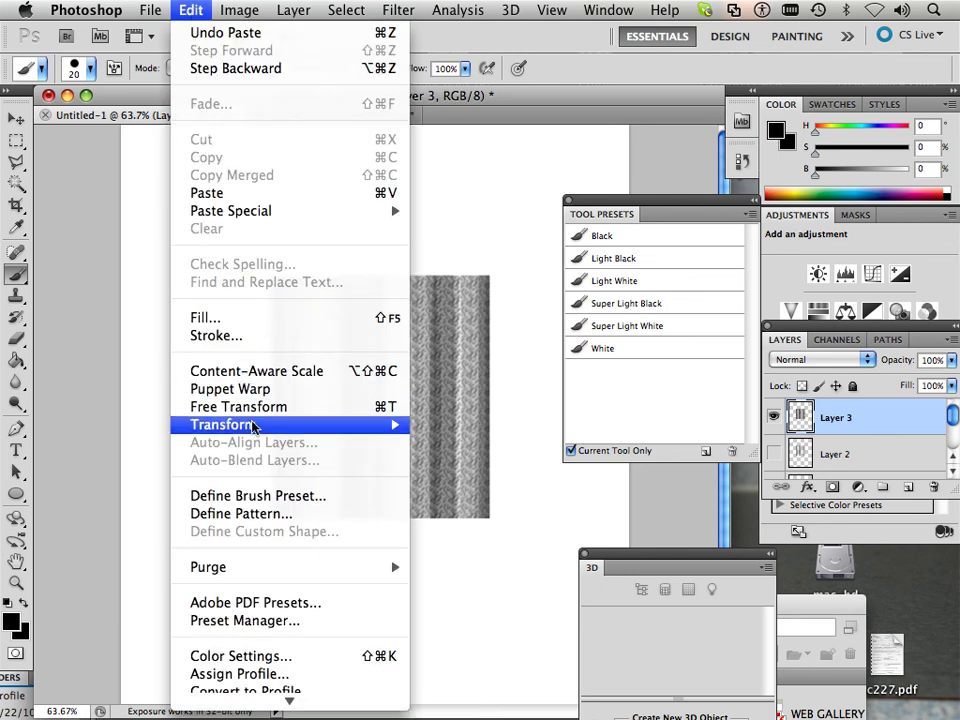
mouse_move(408, 431)
left_click(440, 550)
left_click_drag(396, 511, 371, 552)
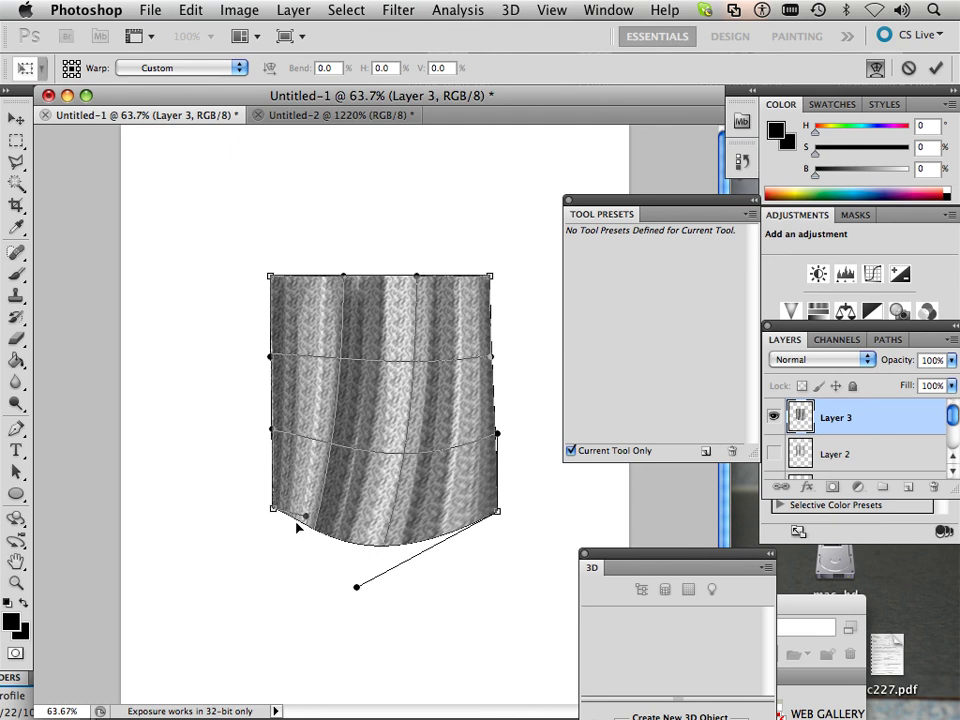
left_click_drag(272, 507, 258, 497)
mouse_move(268, 358)
left_mouse_down()
mouse_move(284, 352)
mouse_move(286, 360)
left_mouse_up()
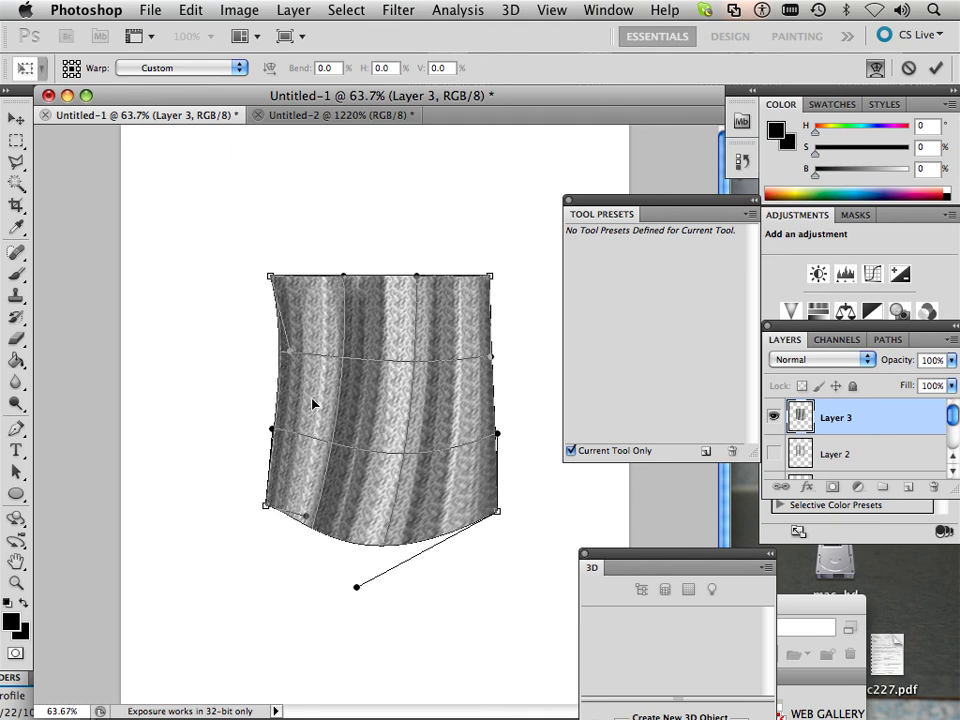
left_click_drag(309, 405, 294, 467)
left_click_drag(265, 505, 315, 514)
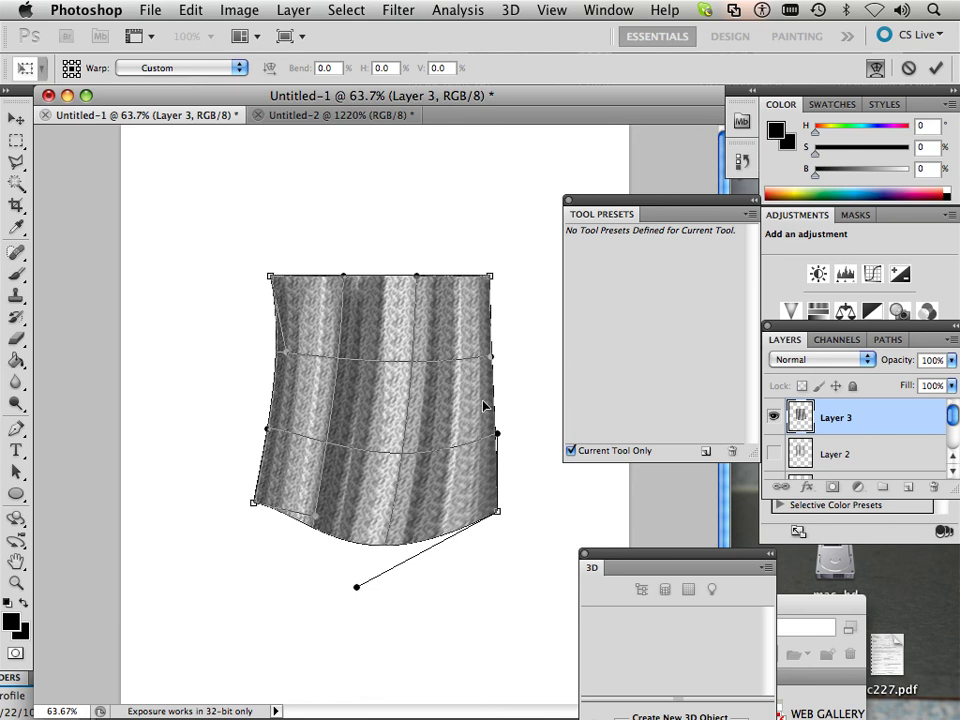
mouse_move(483, 405)
left_mouse_down()
mouse_move(477, 395)
mouse_move(489, 399)
left_mouse_up()
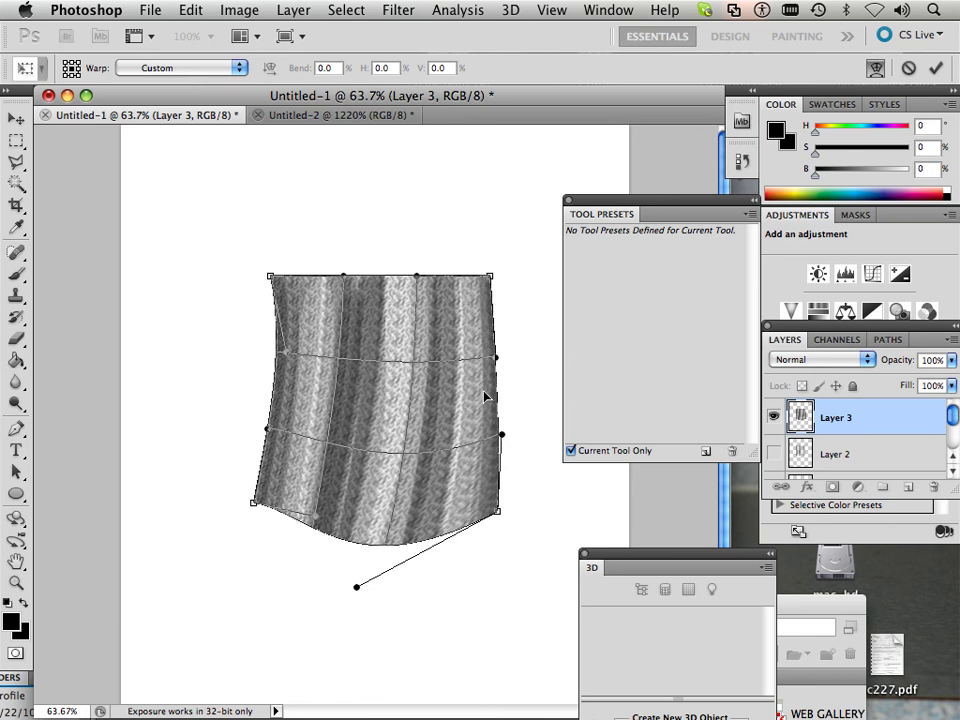
left_click(17, 122)
left_click(615, 274)
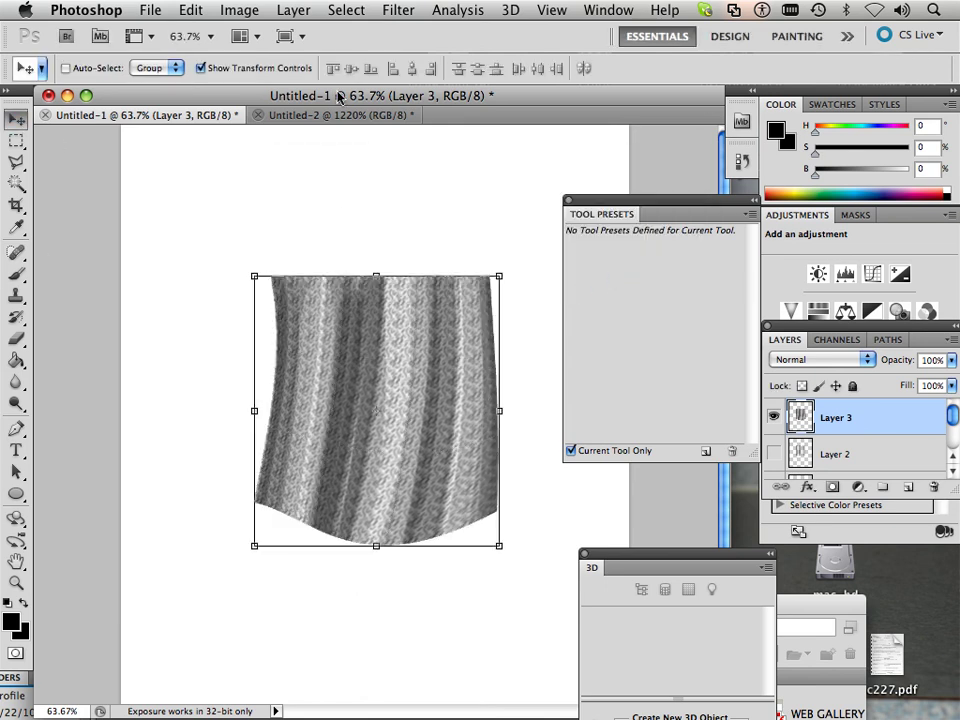
left_click(397, 12)
Step: In Liquify, push the bottom hem and top edge into waves, shrinking the brush to 60
left_click(402, 140)
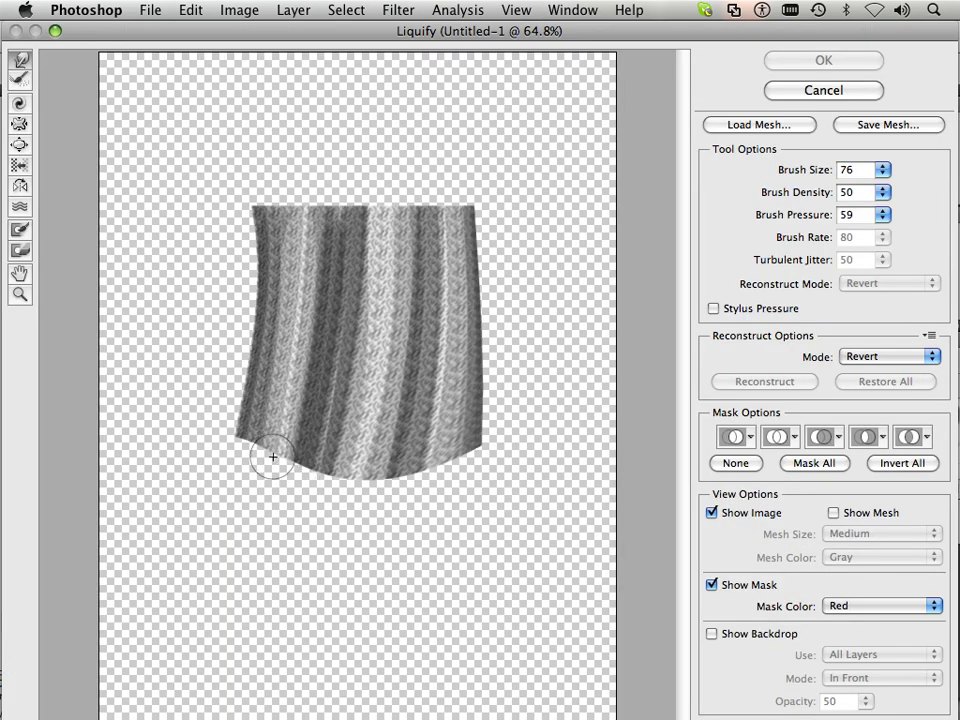
left_click_drag(270, 456, 354, 476)
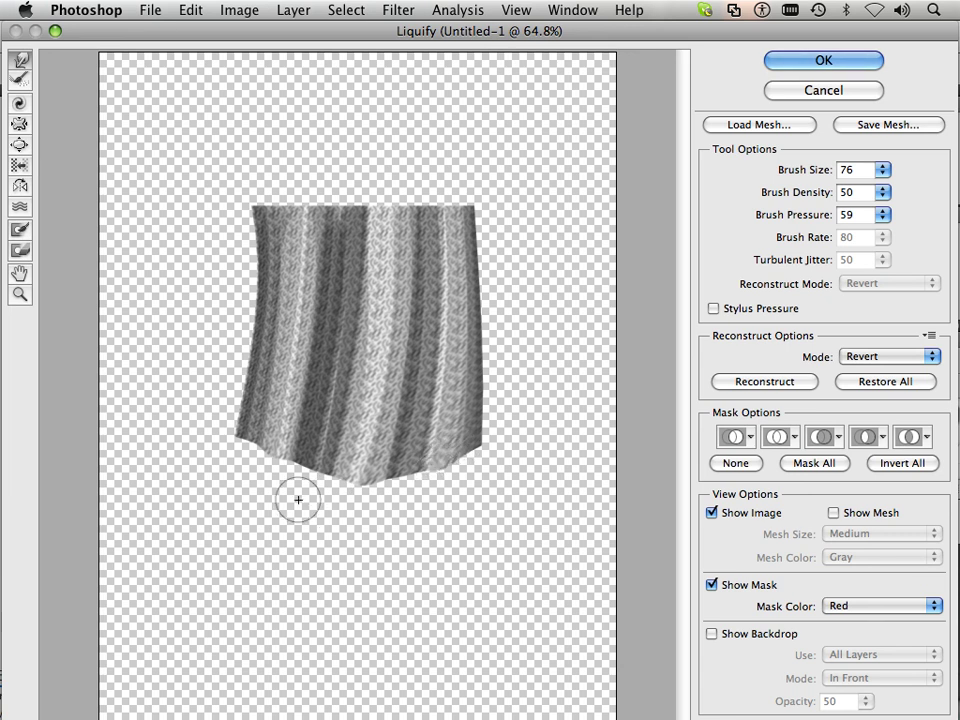
key("bracketleft")
key("bracketleft")
key("bracketleft")
key("bracketleft")
key("bracketleft")
key("bracketleft")
key("bracketleft")
key("bracketleft")
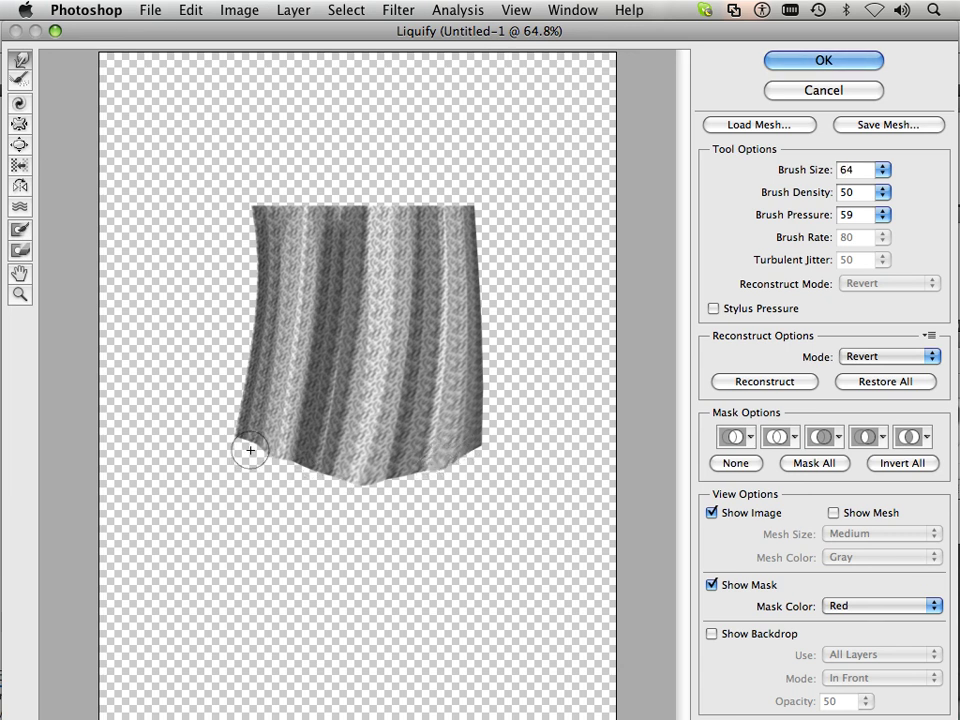
mouse_move(251, 441)
left_mouse_down()
mouse_move(309, 476)
mouse_move(310, 464)
mouse_move(332, 486)
mouse_move(398, 475)
mouse_move(404, 488)
mouse_move(410, 475)
mouse_move(471, 463)
left_mouse_up()
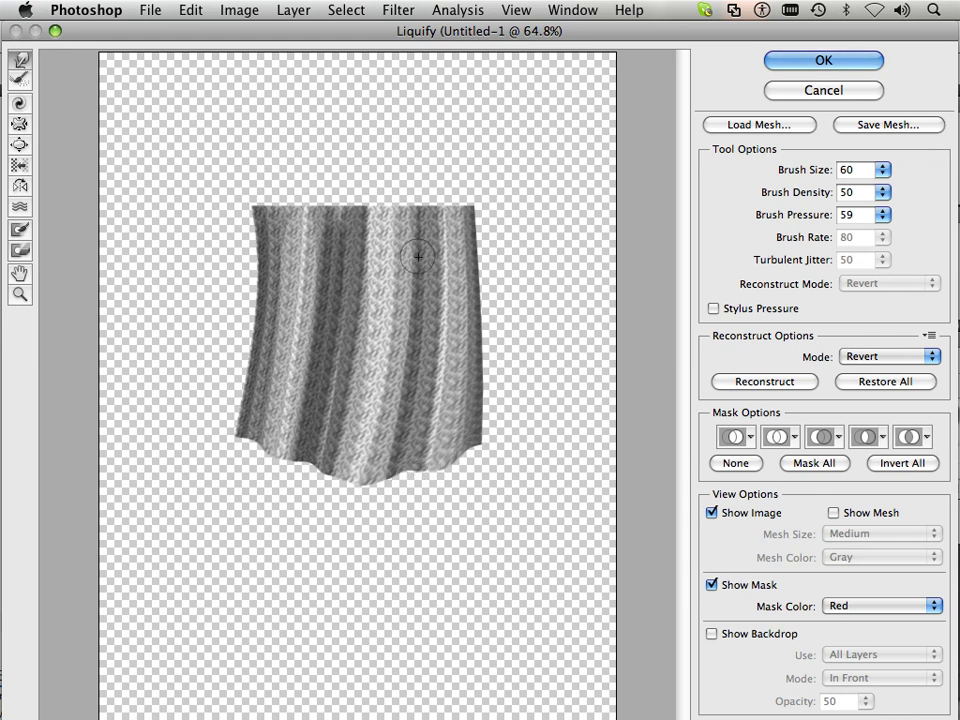
left_click_drag(425, 209, 262, 205)
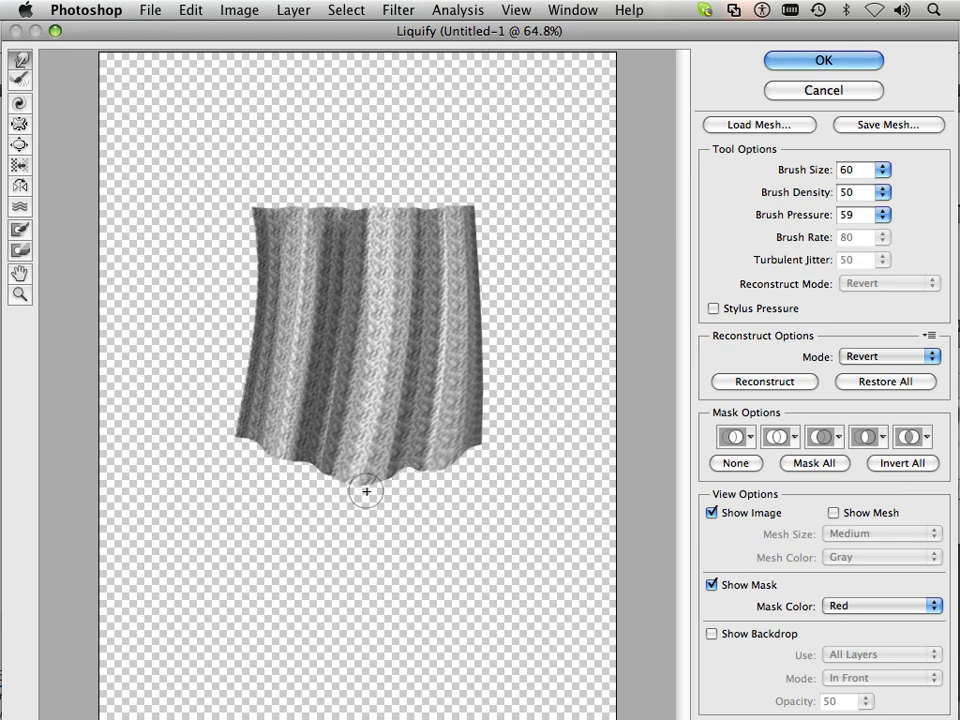
Step: Apply the Liquify changes to the curtain
left_click(773, 64)
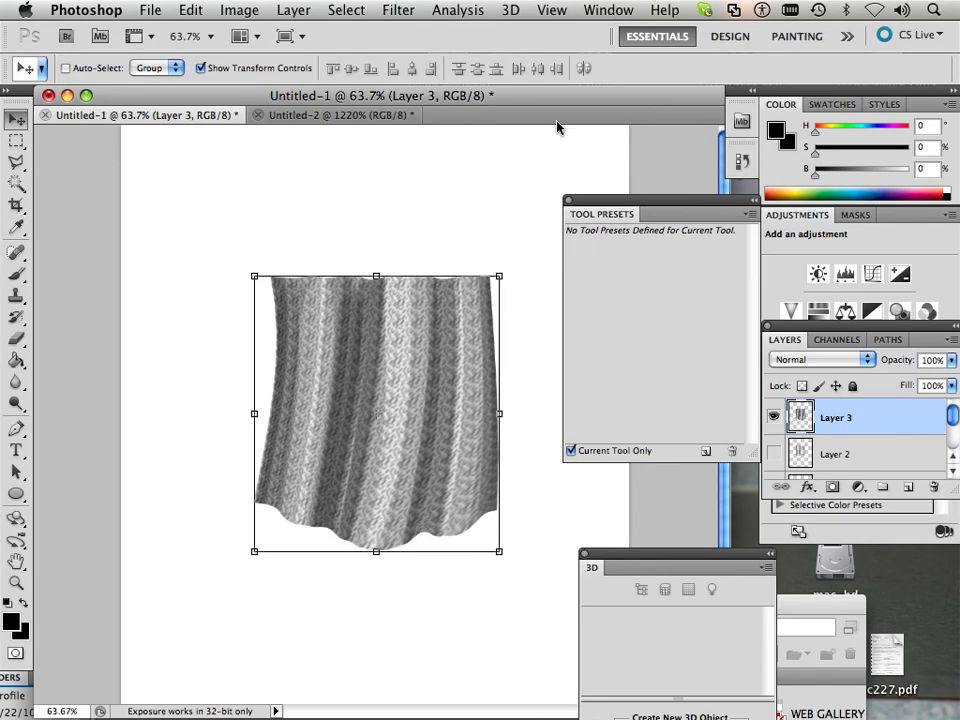
left_click(346, 10)
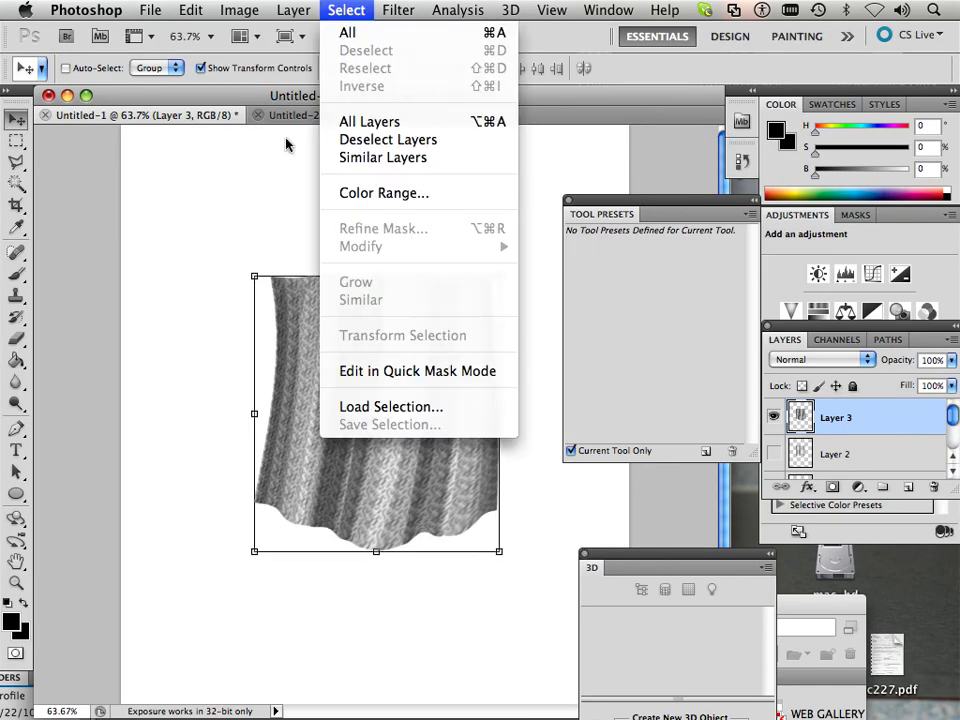
left_click(19, 124)
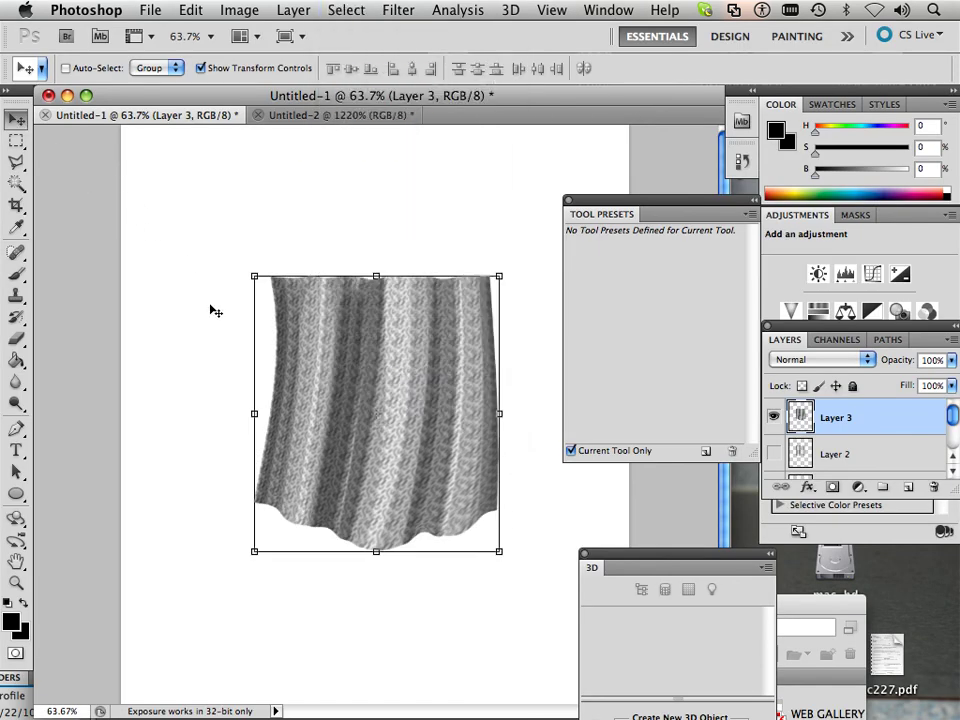
Step: Drag and arrow-nudge Layer 3's curtain until it sits in place on the canvas
left_click_drag(401, 399, 375, 401)
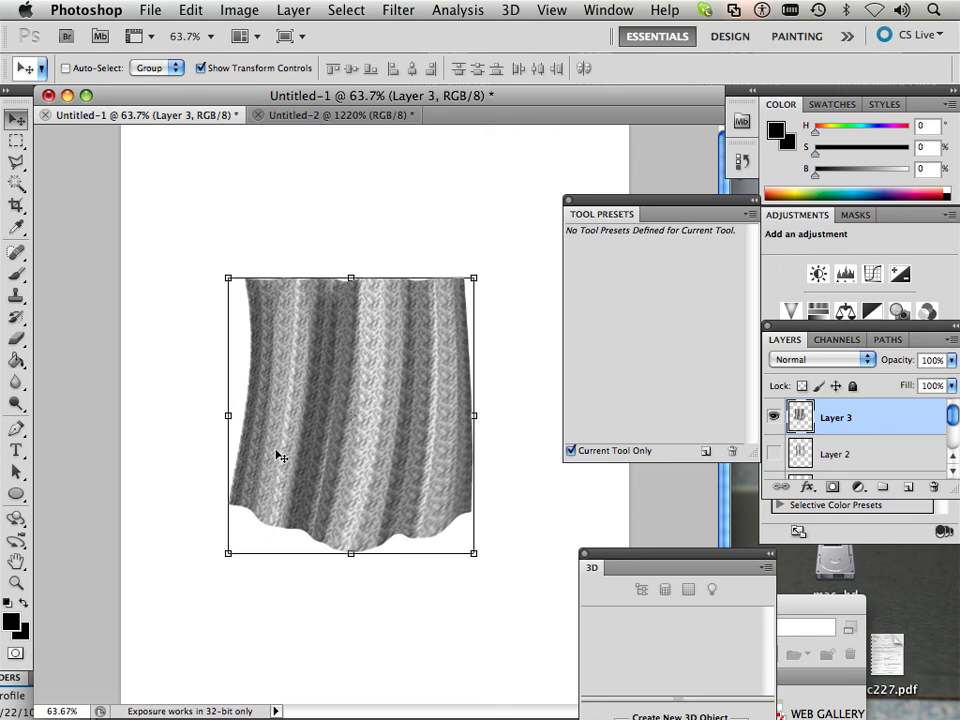
left_click_drag(360, 371, 380, 406)
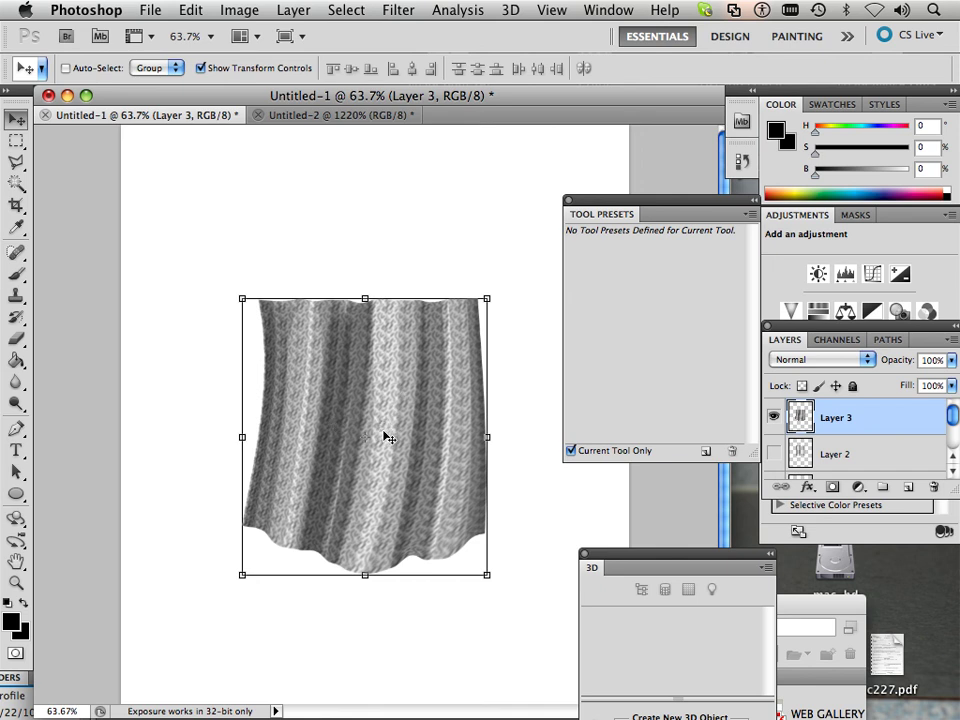
mouse_move(381, 411)
left_mouse_down()
mouse_move(368, 433)
mouse_move(381, 433)
left_mouse_up()
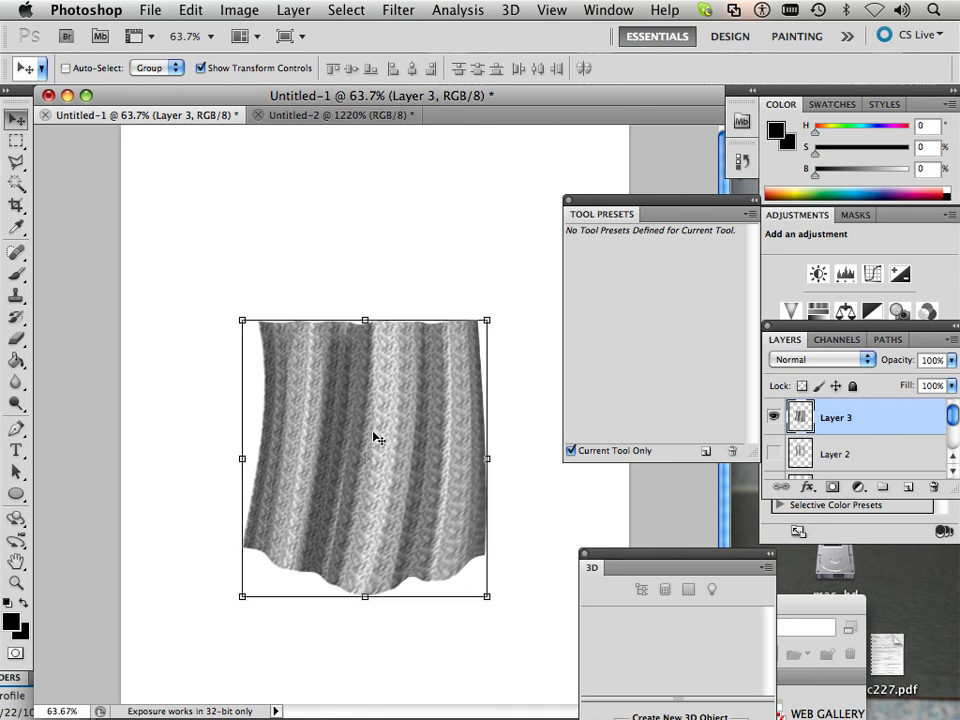
left_click_drag(379, 403, 388, 384)
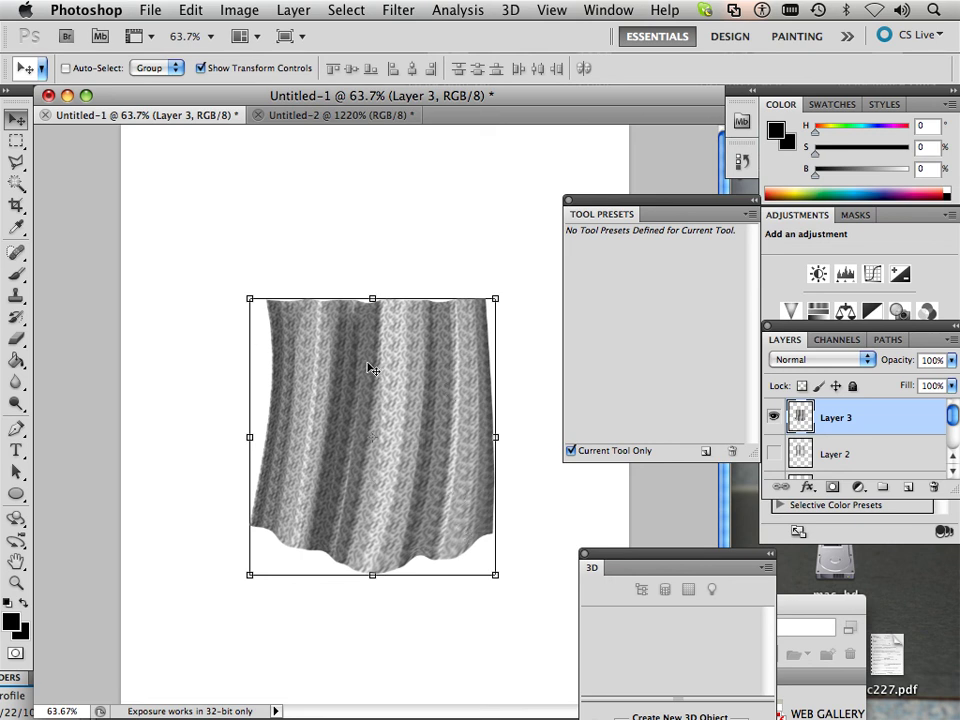
key("shift+Up")
key("shift+Left")
key("shift+Up")
key("shift+Left")
key("shift+Up")
key("shift+Left")
key("shift+Up")
key("shift+Left")
key("shift+Up")
key("shift+Left")
key("shift+Up")
key("shift+Left")
key("shift+Up")
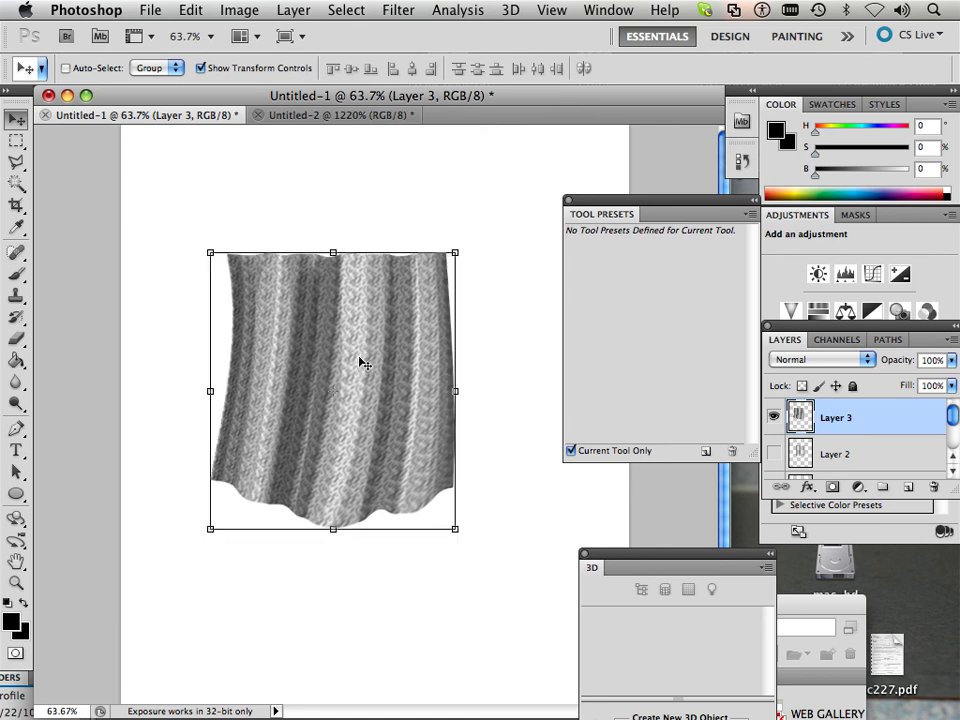
left_click_drag(363, 366, 399, 416)
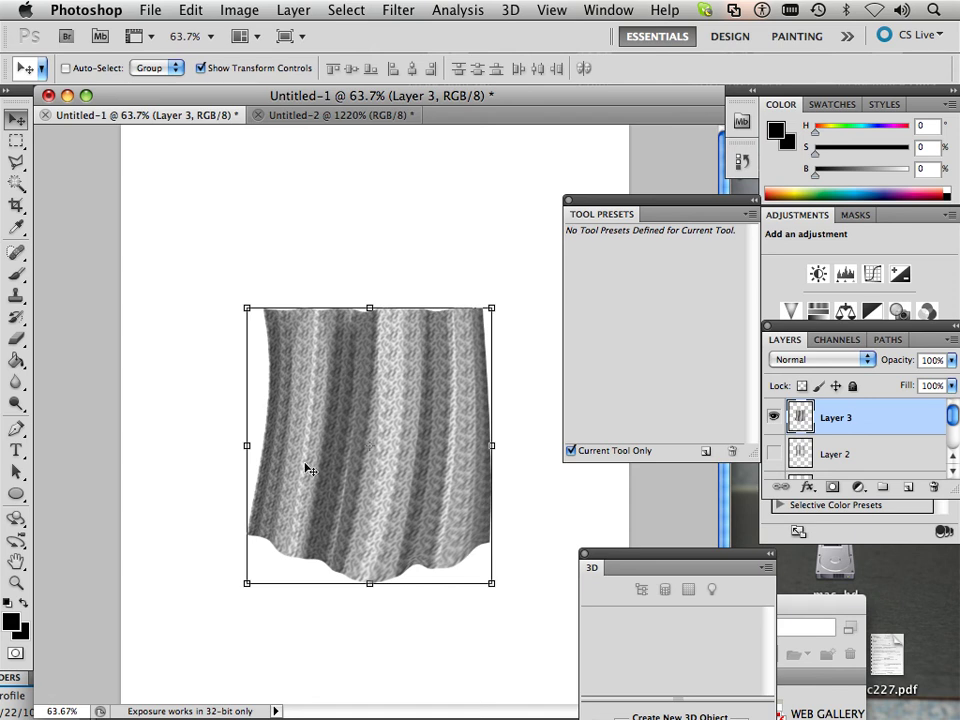
mouse_move(373, 474)
left_mouse_down()
mouse_move(378, 489)
mouse_move(375, 431)
mouse_move(362, 467)
left_mouse_up()
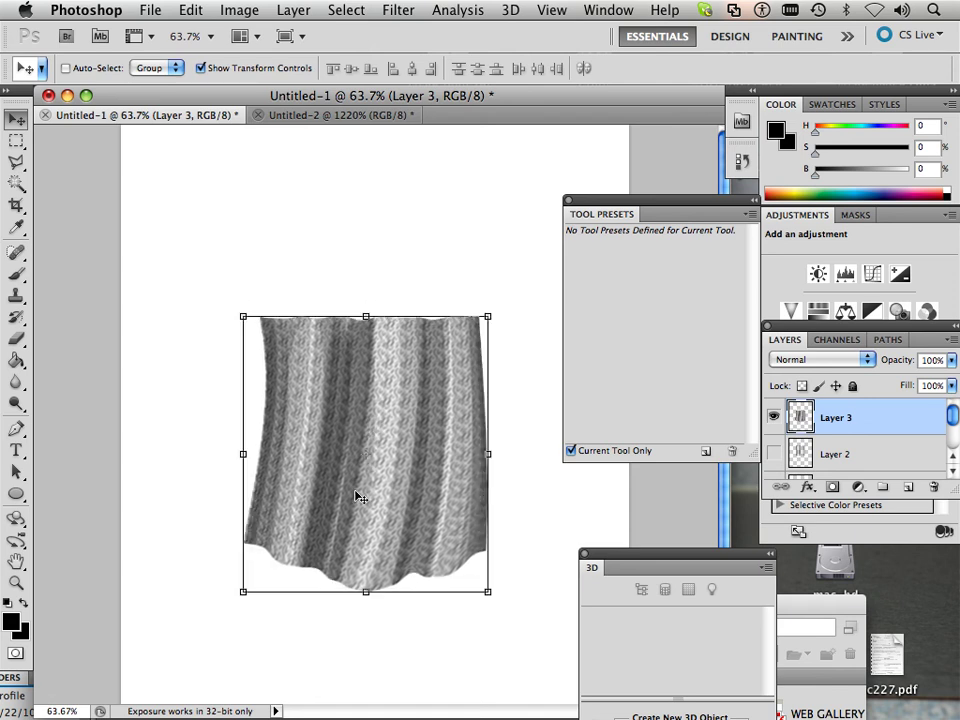